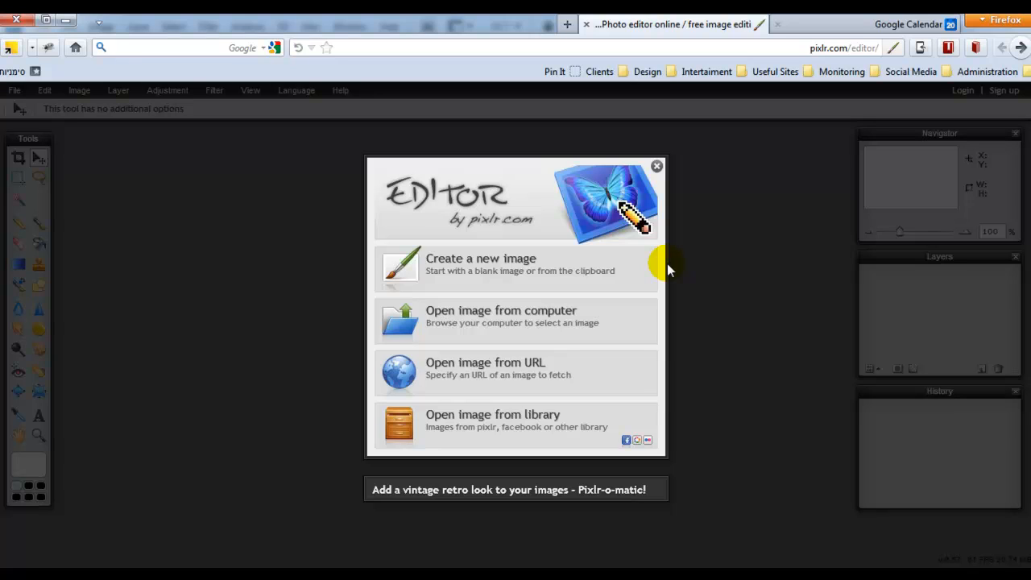
# - Open the template-presentation1024x768 PSD file from the computer
pyautogui.click(535, 316)
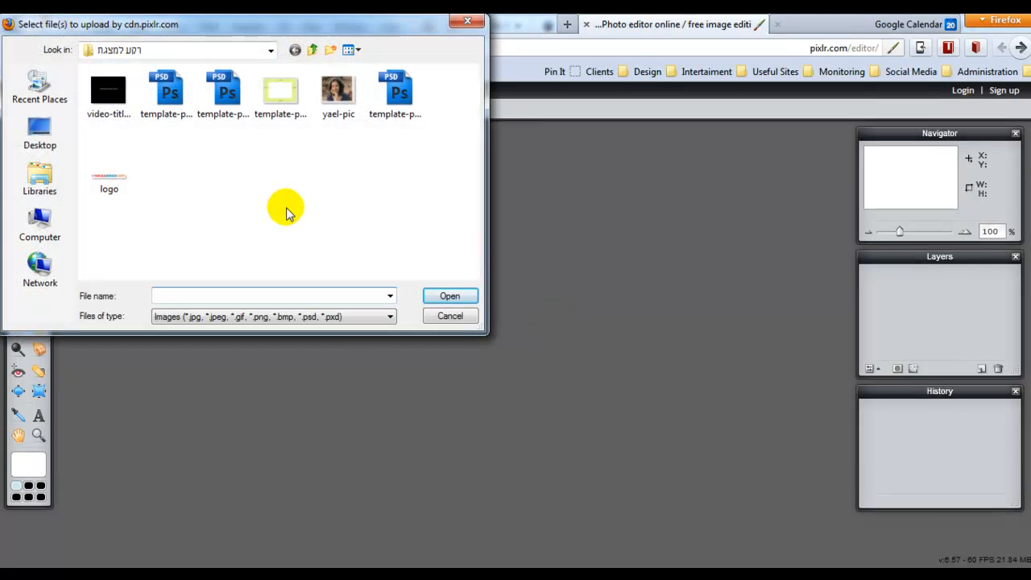
pyautogui.click(172, 113)
pyautogui.click(220, 93)
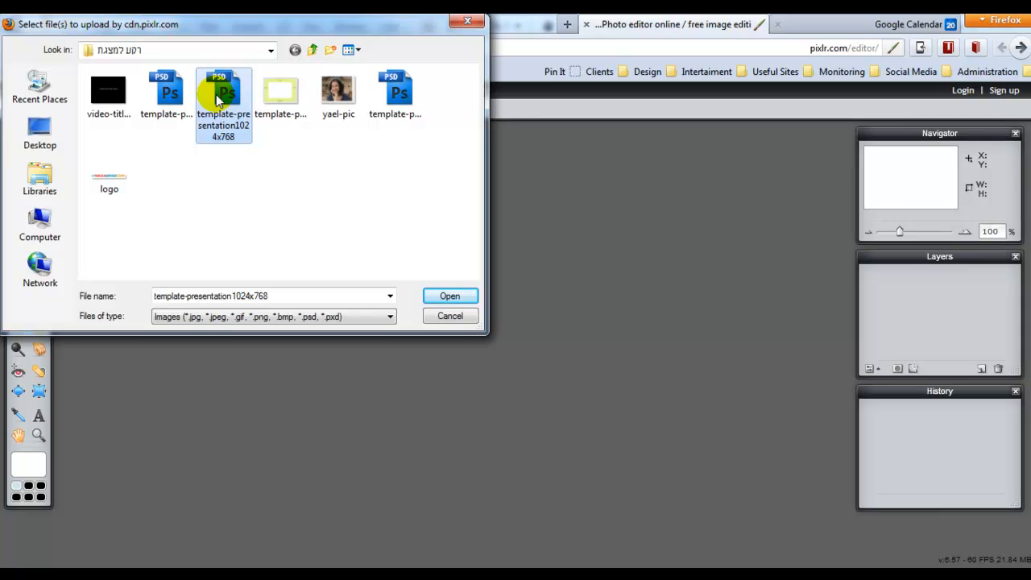
pyautogui.click(449, 297)
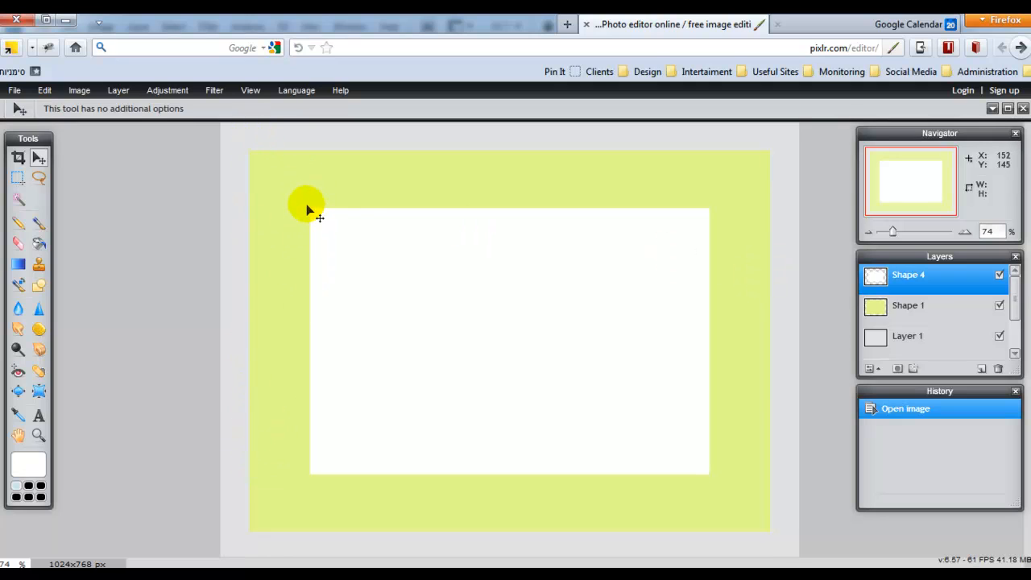
# - Open the portrait photo from the same folder as a separate image
pyautogui.click(14, 93)
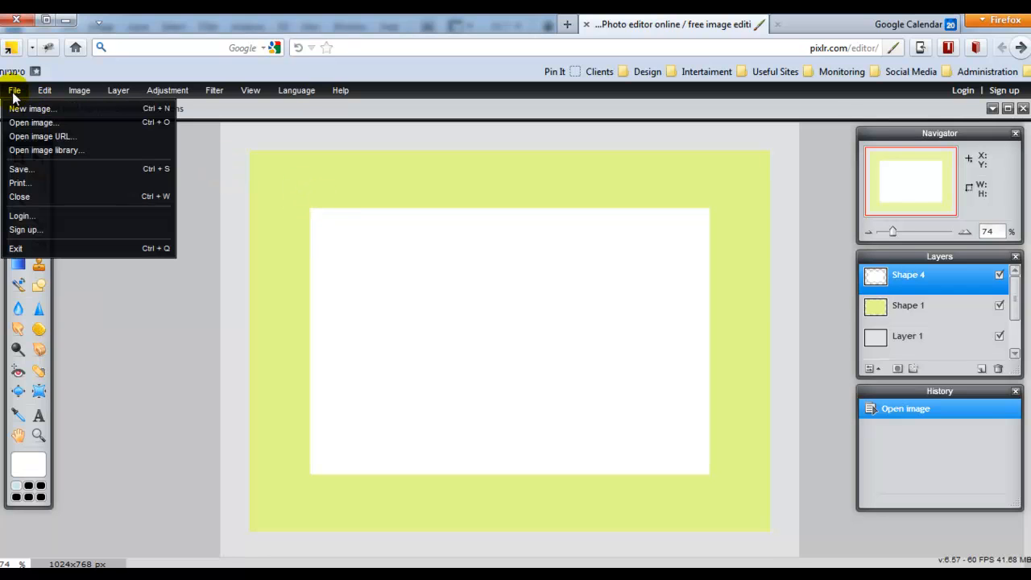
pyautogui.click(24, 122)
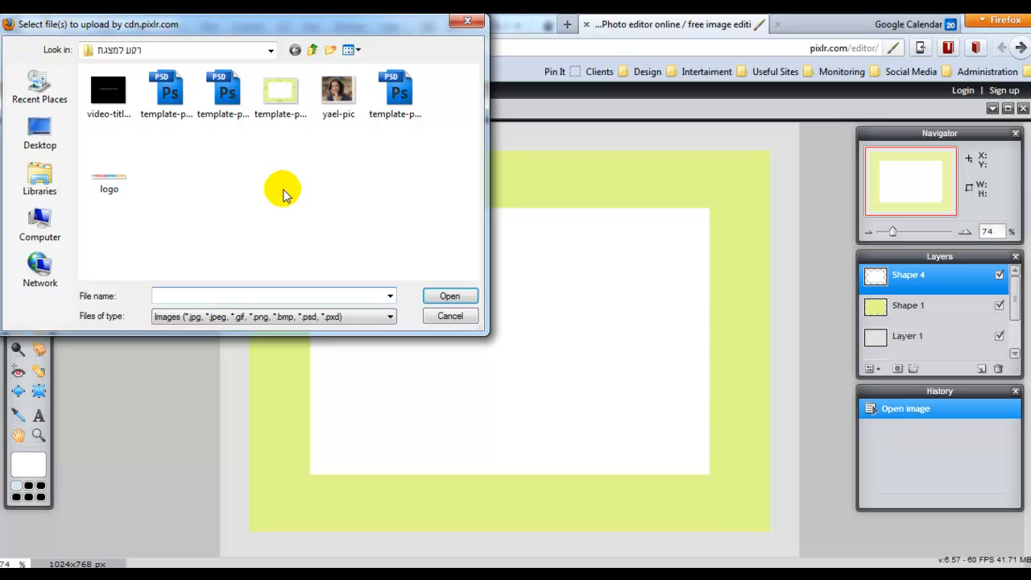
pyautogui.click(337, 95)
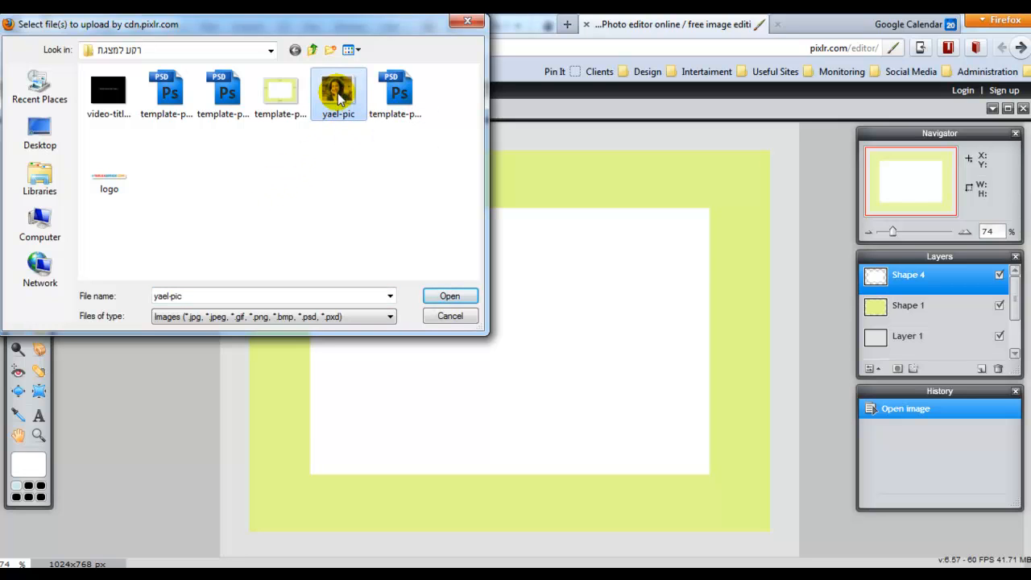
pyautogui.click(450, 296)
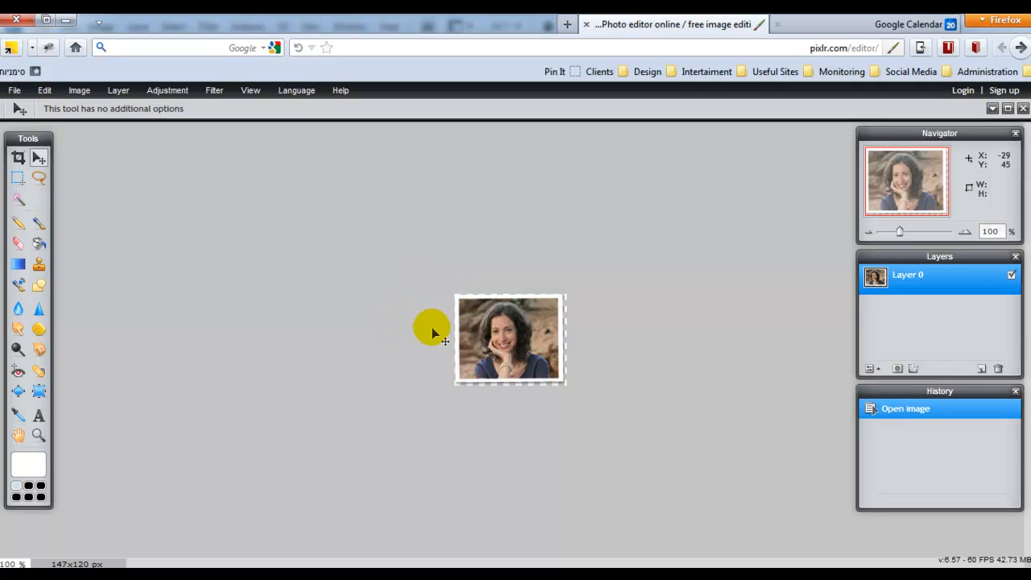
# - Open the logo image from the same folder as a separate image
pyautogui.click(17, 92)
pyautogui.click(32, 123)
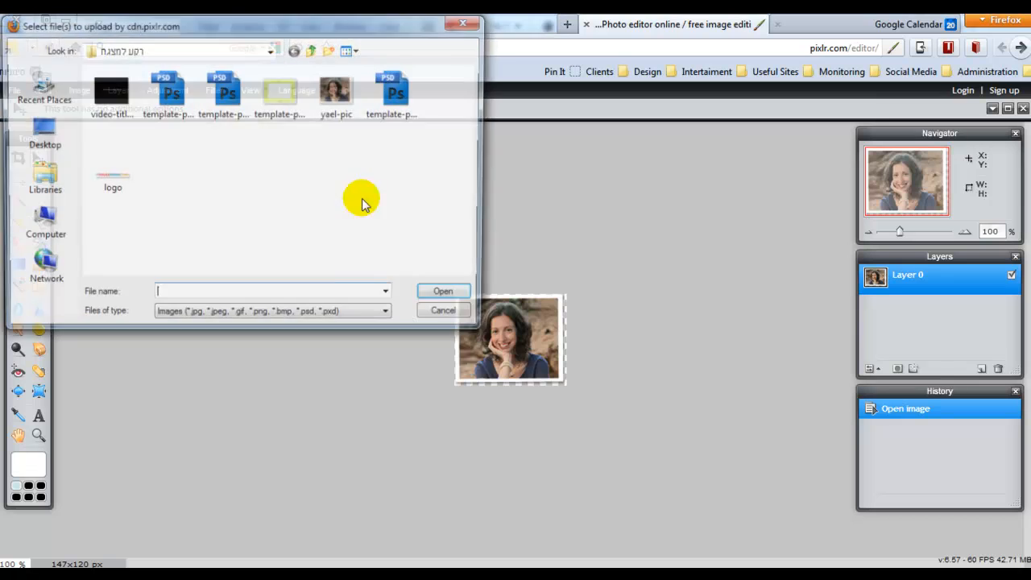
pyautogui.click(117, 176)
pyautogui.click(453, 295)
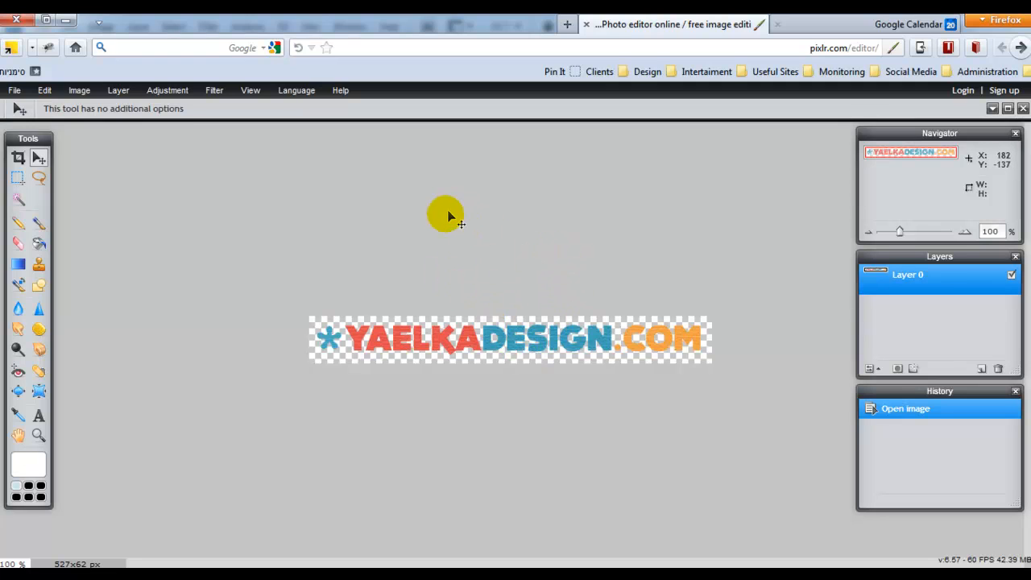
# - Select the entire logo image with the Marquee tool and copy it
pyautogui.click(18, 177)
pyautogui.moveTo(314, 317); pyautogui.dragTo(716, 368)
pyautogui.click(46, 90)
pyautogui.click(69, 152)
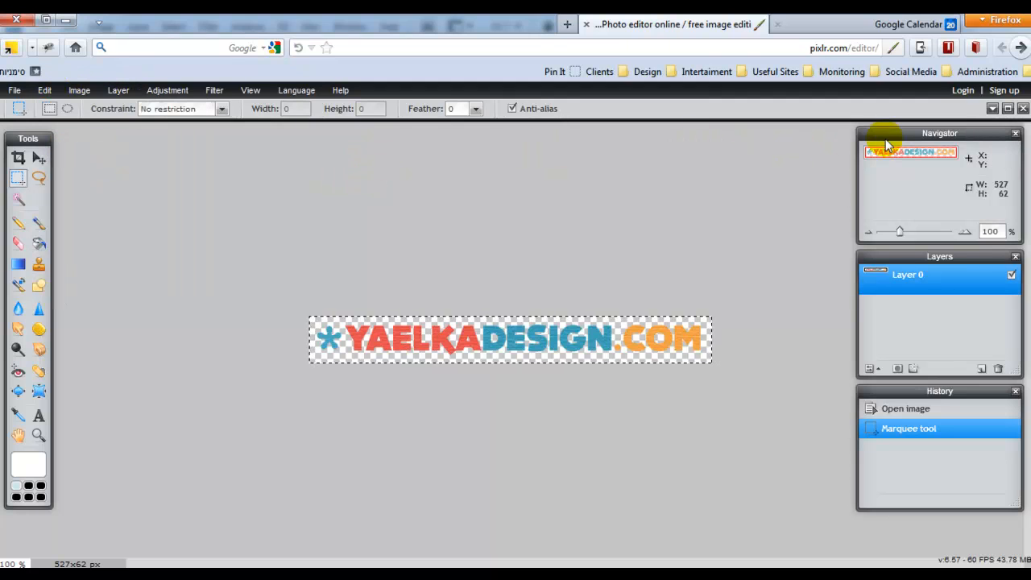
# - Paste the copied logo into the template-presentation1024x768 image as a new layer
pyautogui.click(992, 109)
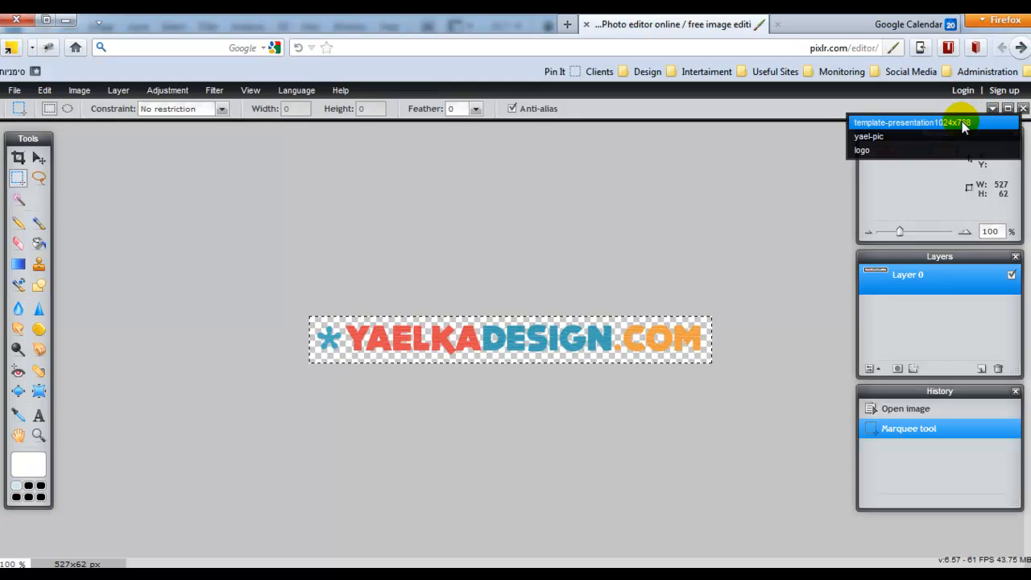
pyautogui.click(964, 124)
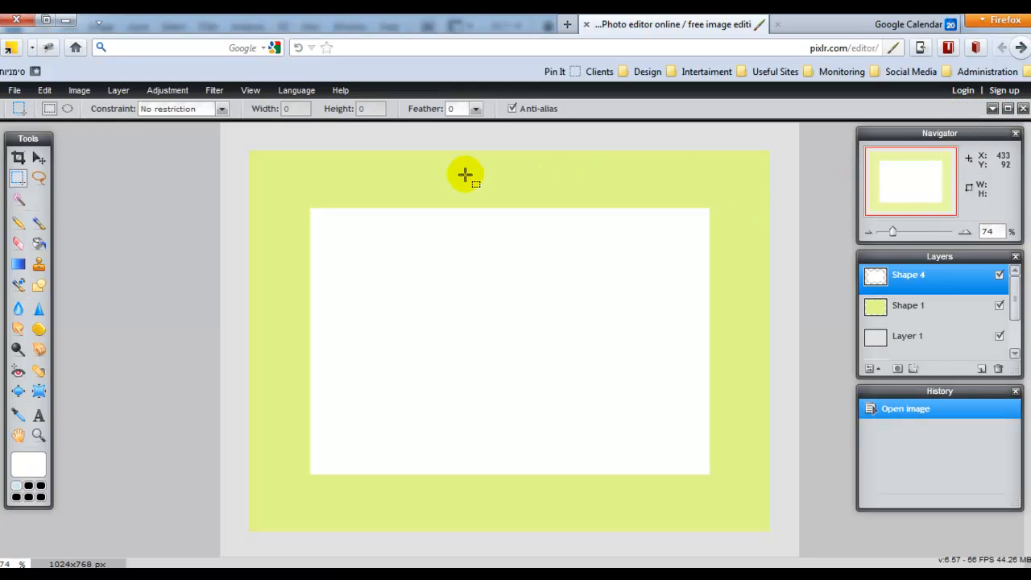
pyautogui.click(44, 91)
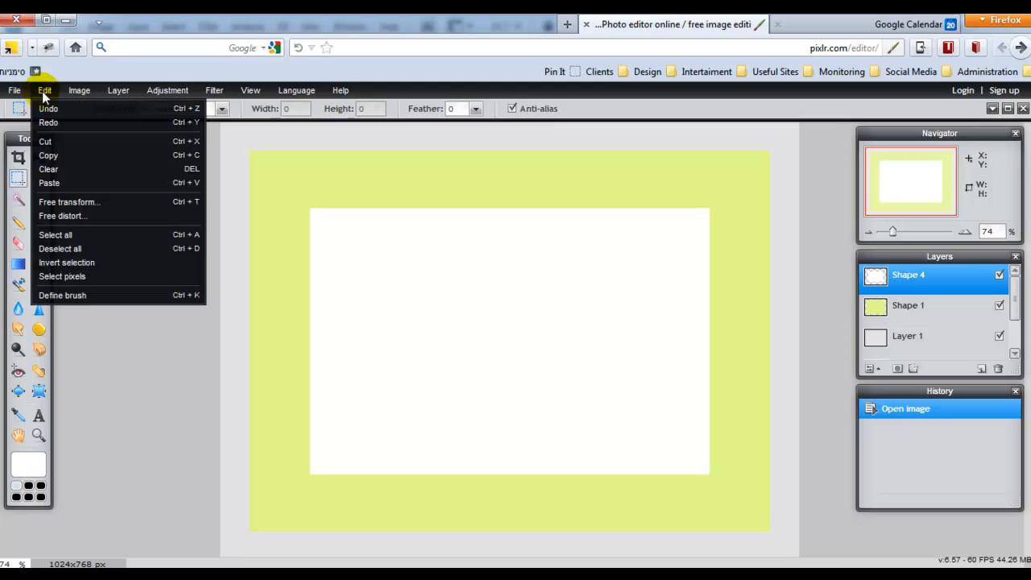
pyautogui.click(68, 183)
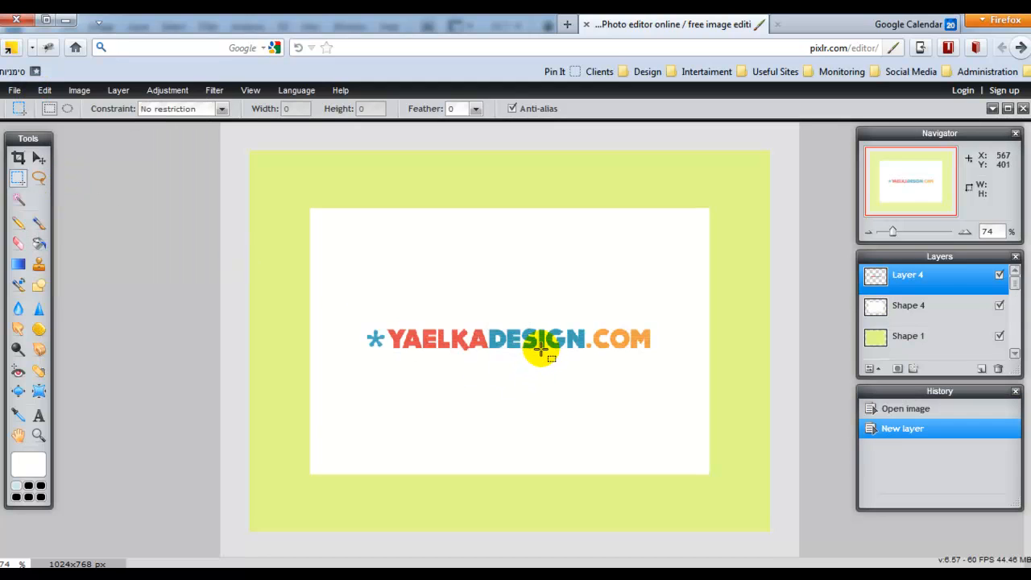
# - Rename the pasted layer as logo and move the logo onto the bottom edge of the green frame
pyautogui.doubleClick(914, 278)
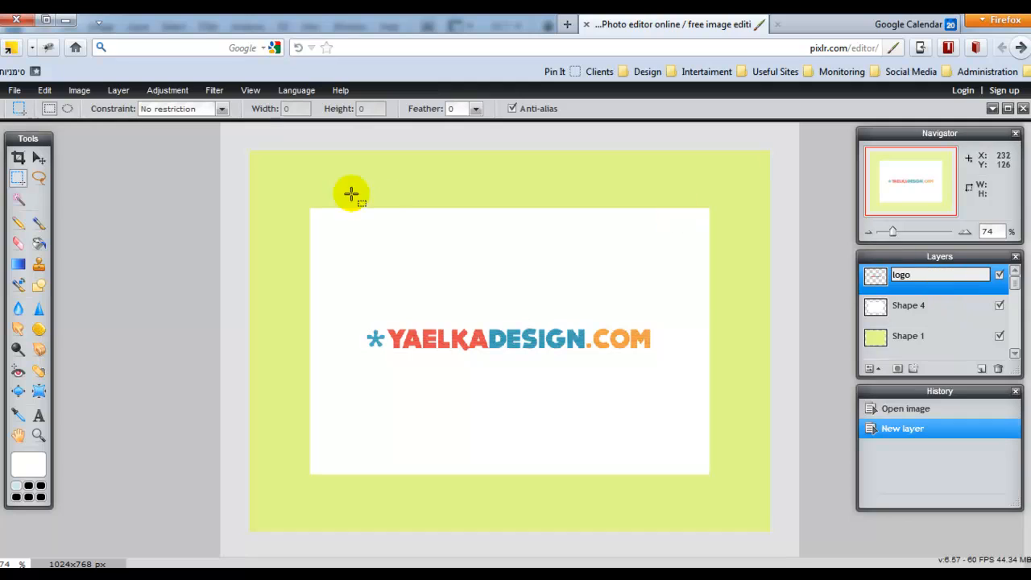
pyautogui.click(39, 158)
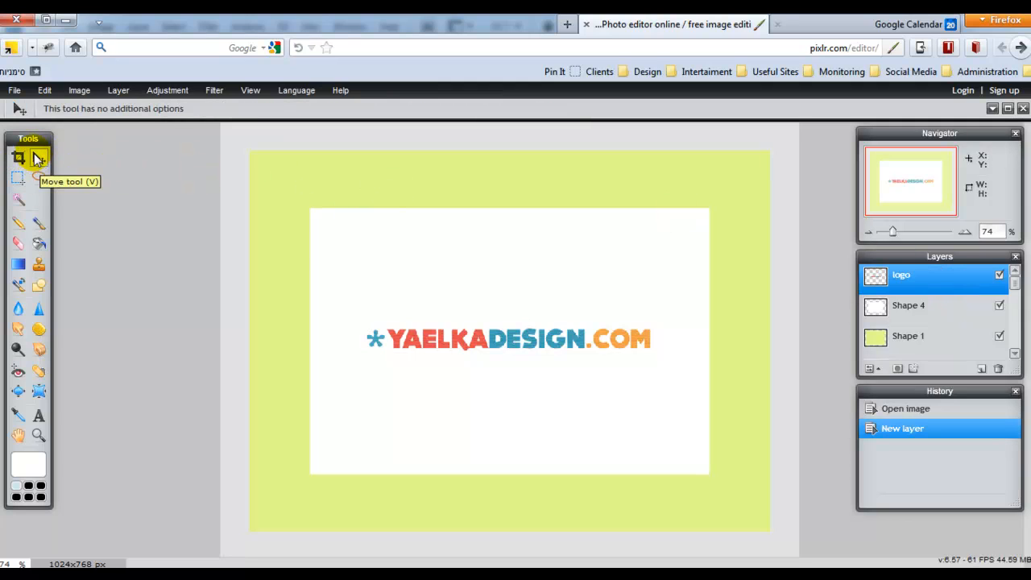
pyautogui.moveTo(565, 340); pyautogui.dragTo(507, 534)
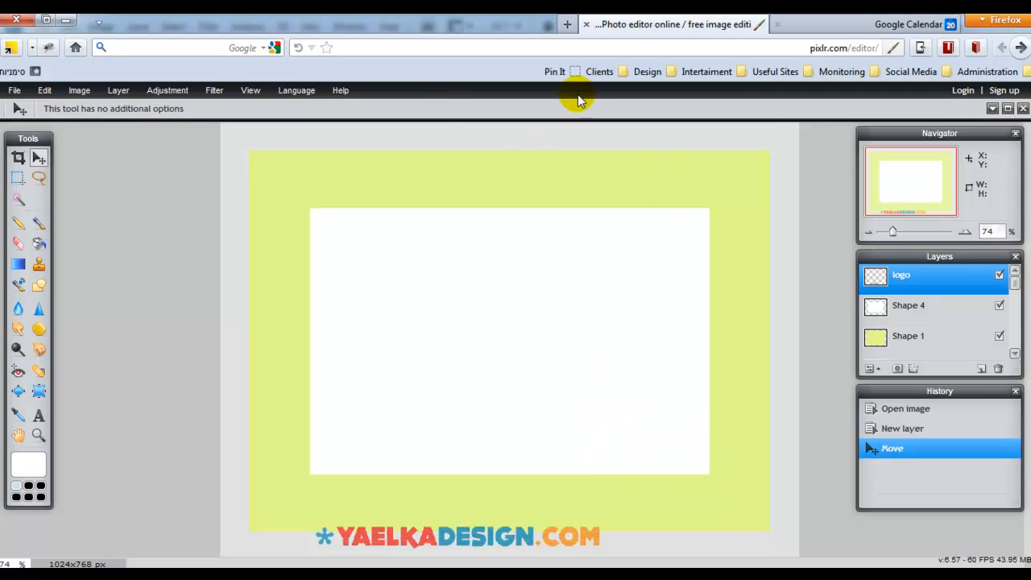
# - Switch to the portrait photo image, select all of it with the Marquee tool and copy it
pyautogui.click(992, 110)
pyautogui.click(896, 125)
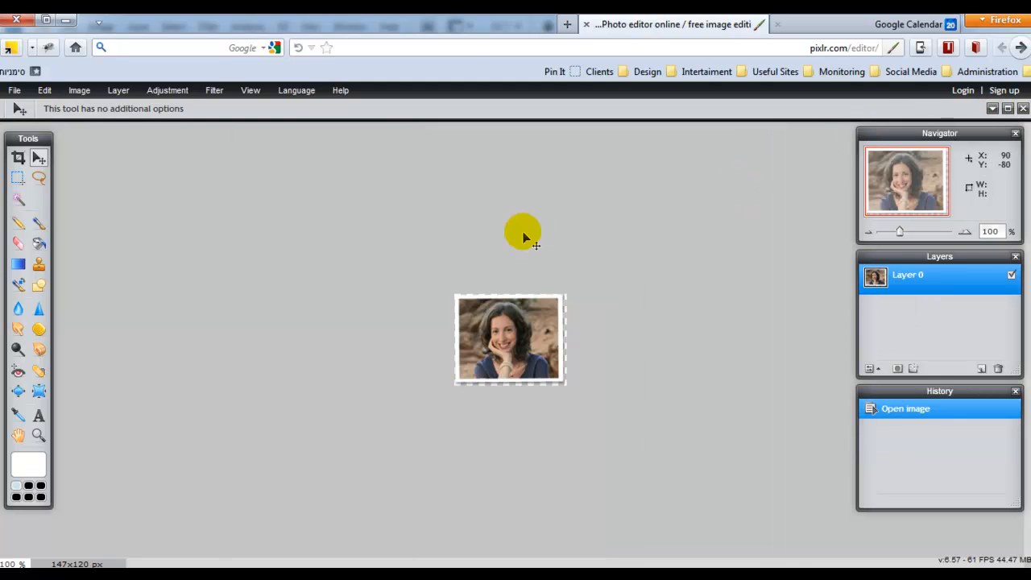
pyautogui.click(17, 179)
pyautogui.moveTo(443, 287); pyautogui.dragTo(574, 401)
pyautogui.click(43, 90)
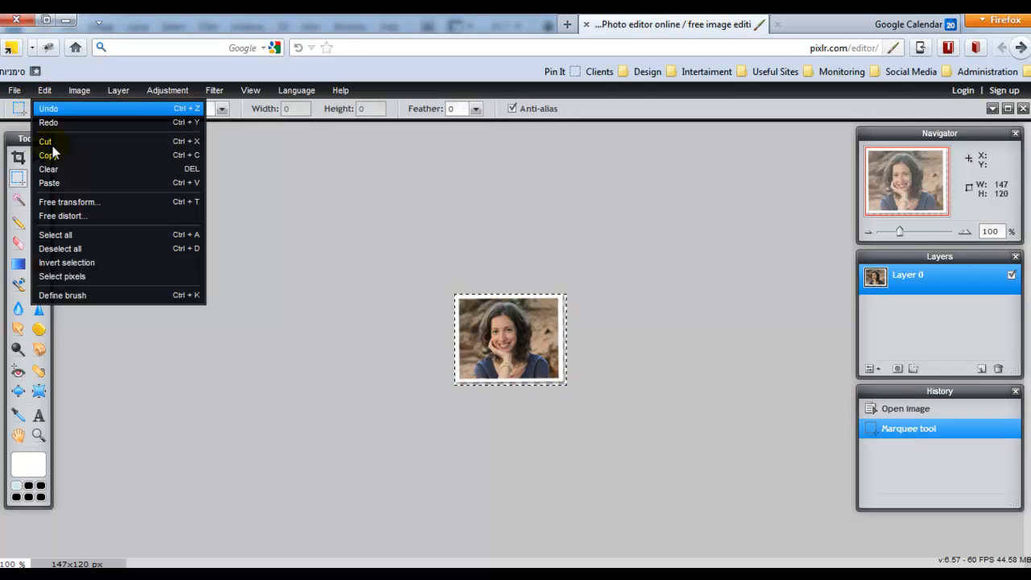
pyautogui.click(59, 154)
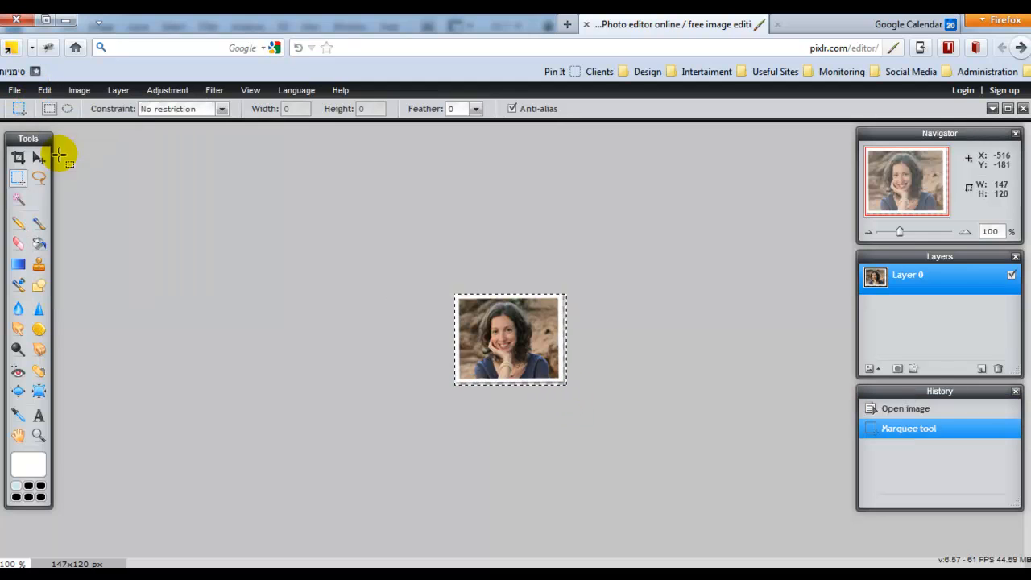
# - Paste the portrait photo into the presentation template and rename its new layer as pic
pyautogui.click(992, 108)
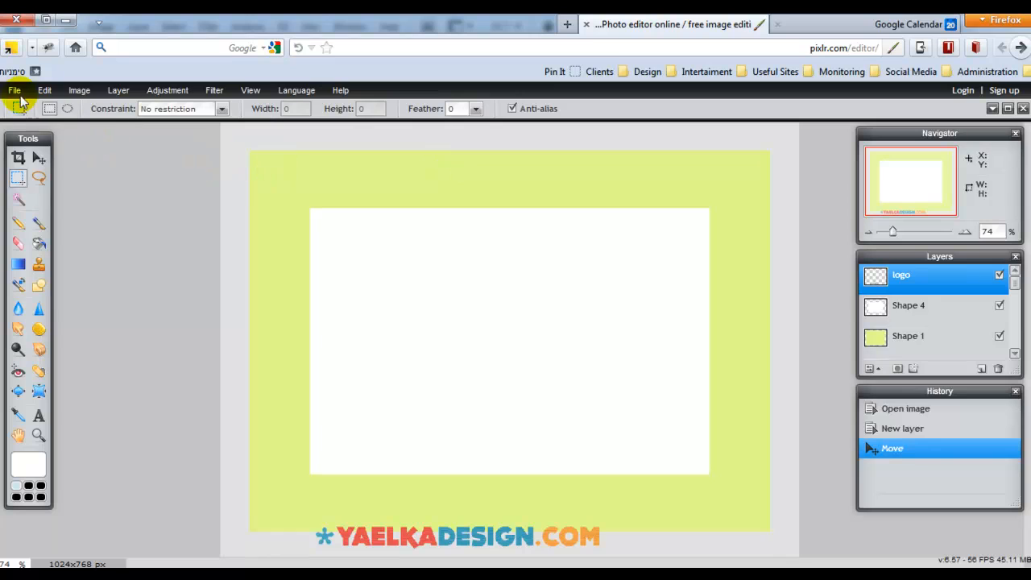
pyautogui.click(44, 90)
pyautogui.click(36, 178)
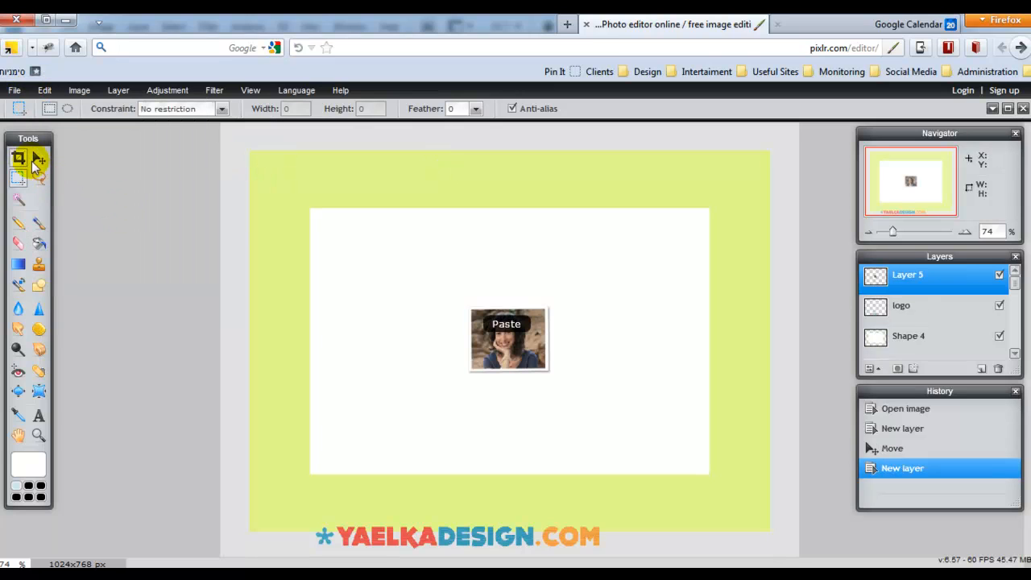
pyautogui.click(39, 158)
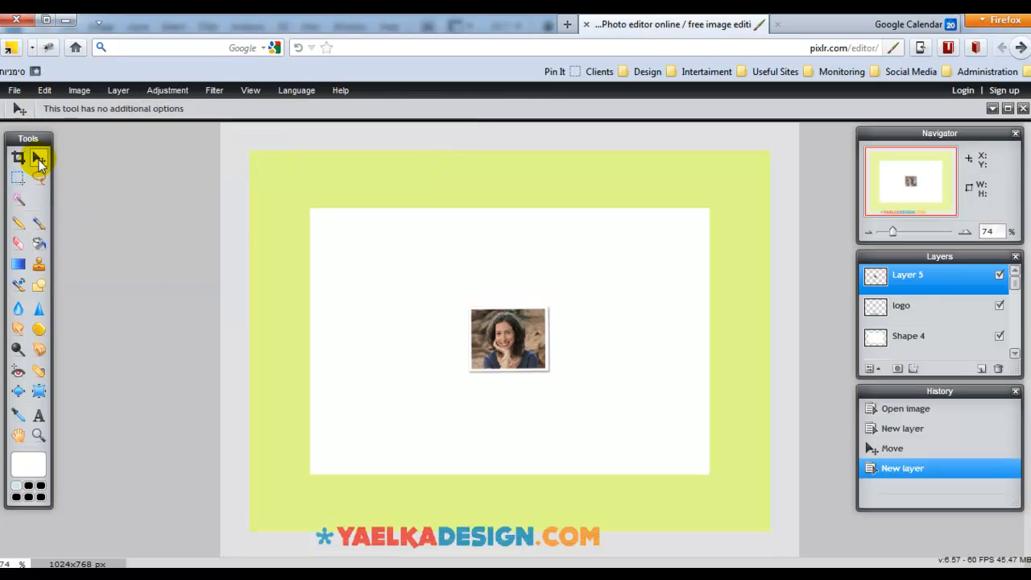
pyautogui.doubleClick(906, 278)
pyautogui.write('pic')
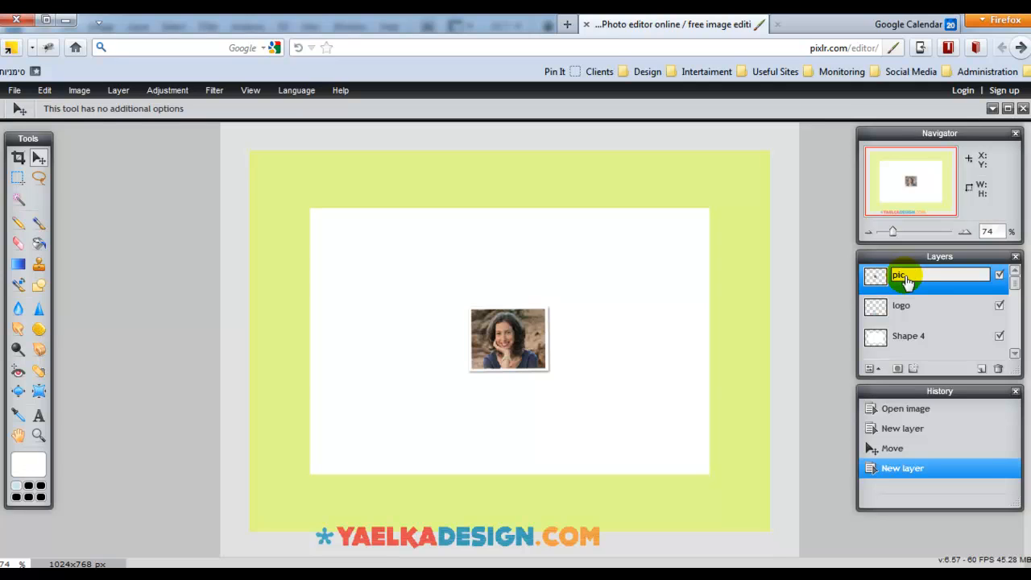
# - Move the photo to the lower-left corner of the green frame and shift the logo slightly right, away from it
pyautogui.click(509, 345)
pyautogui.moveTo(508, 342); pyautogui.dragTo(271, 521)
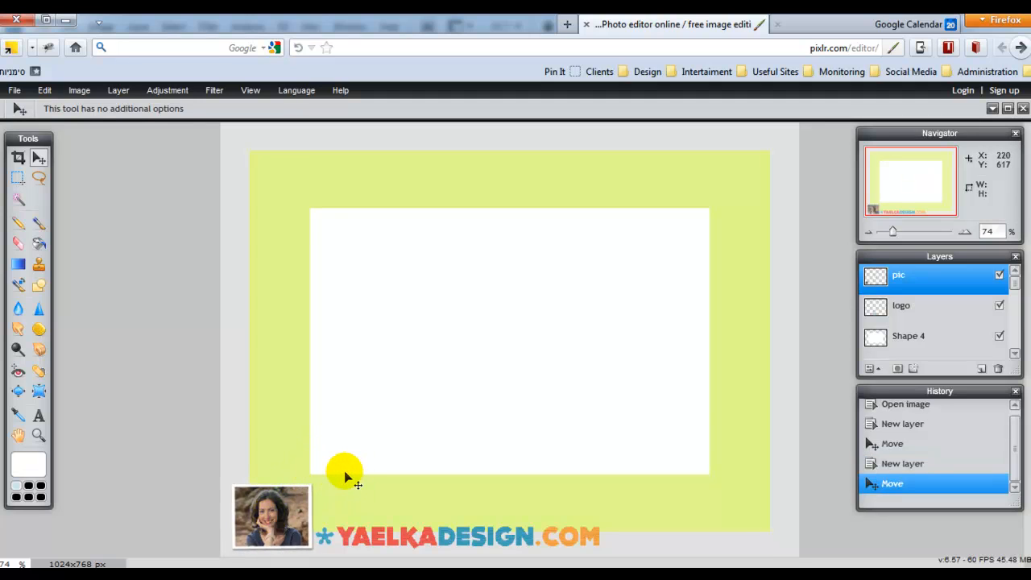
pyautogui.click(876, 306)
pyautogui.moveTo(488, 544); pyautogui.dragTo(514, 542)
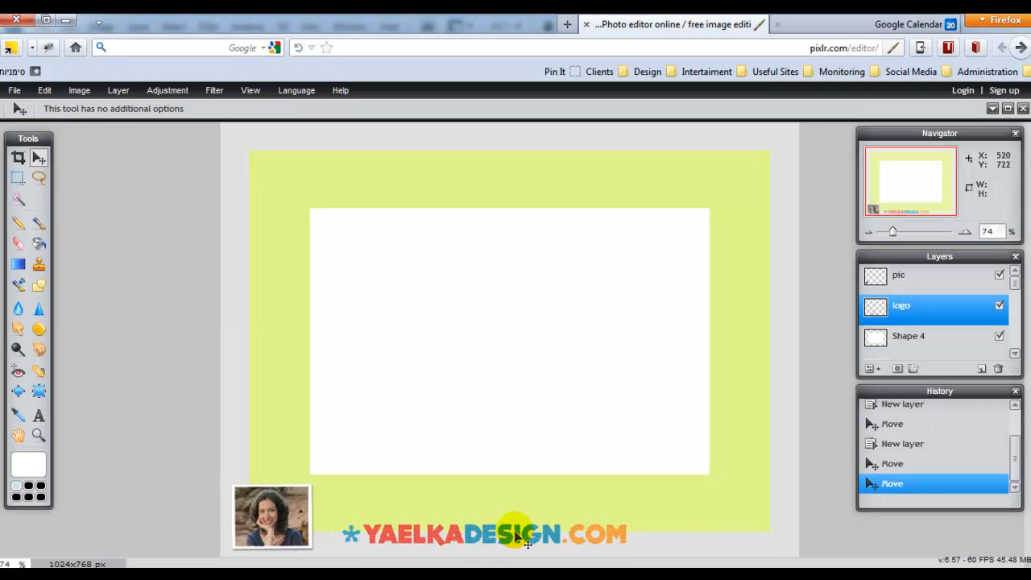
# - Try the photo in the upper-left corner and in the upper-right corner of the green frame
pyautogui.click(926, 278)
pyautogui.moveTo(267, 521); pyautogui.dragTo(269, 167)
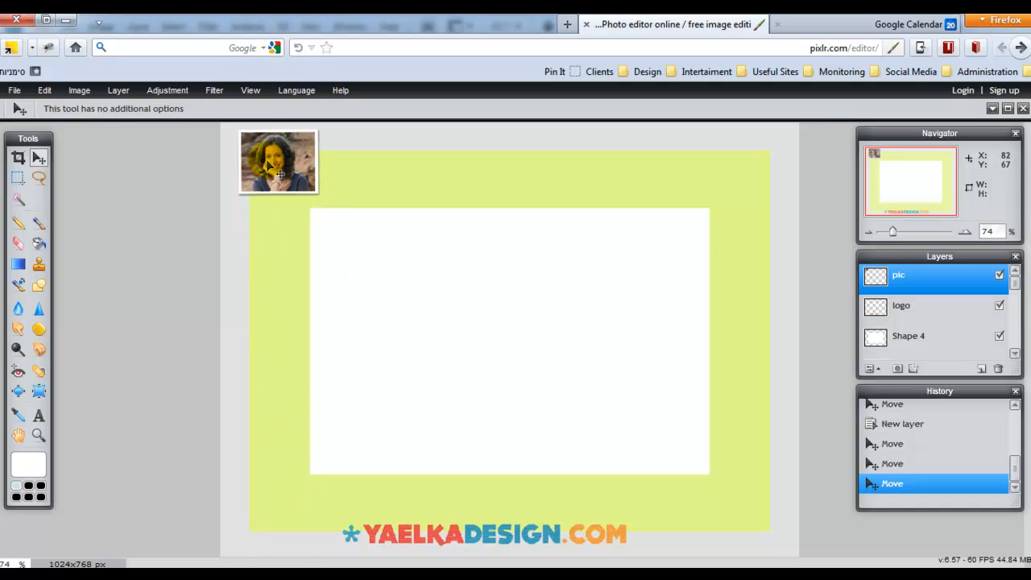
pyautogui.moveTo(371, 172); pyautogui.dragTo(762, 213)
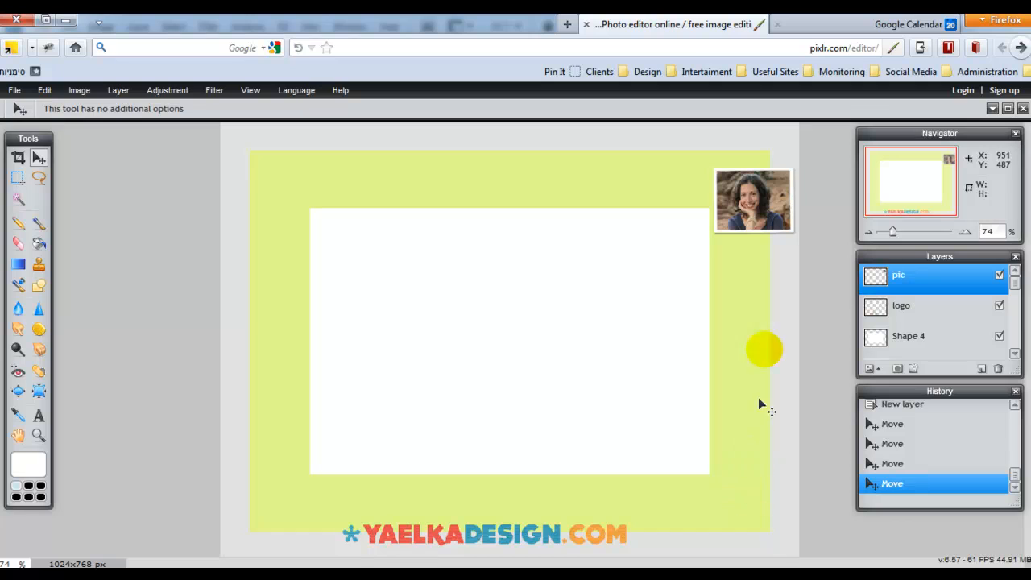
# - Move the photo to the lower-left corner of the green frame and nudge the logo slightly left beside it
pyautogui.moveTo(773, 203); pyautogui.dragTo(288, 518)
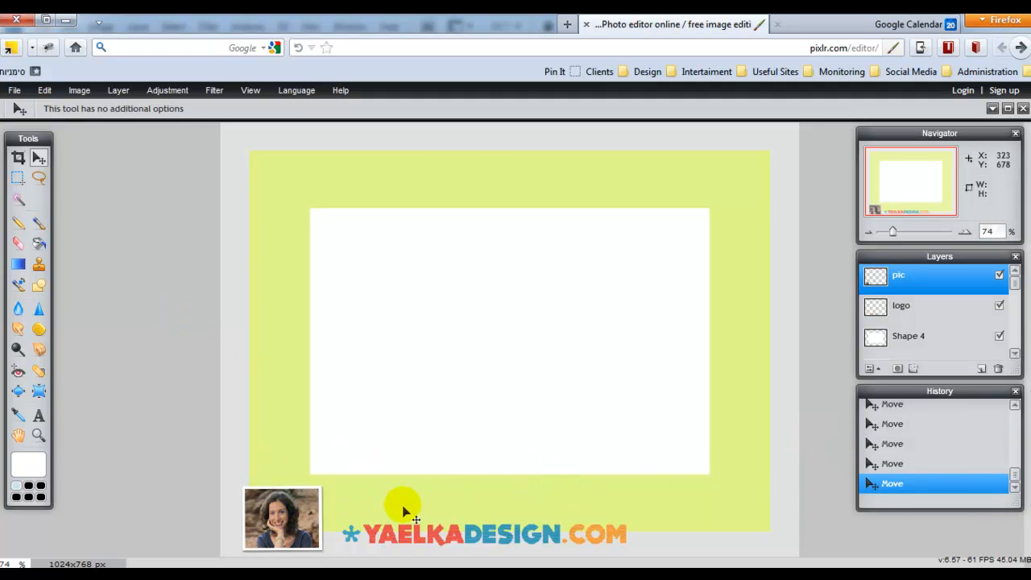
pyautogui.click(922, 304)
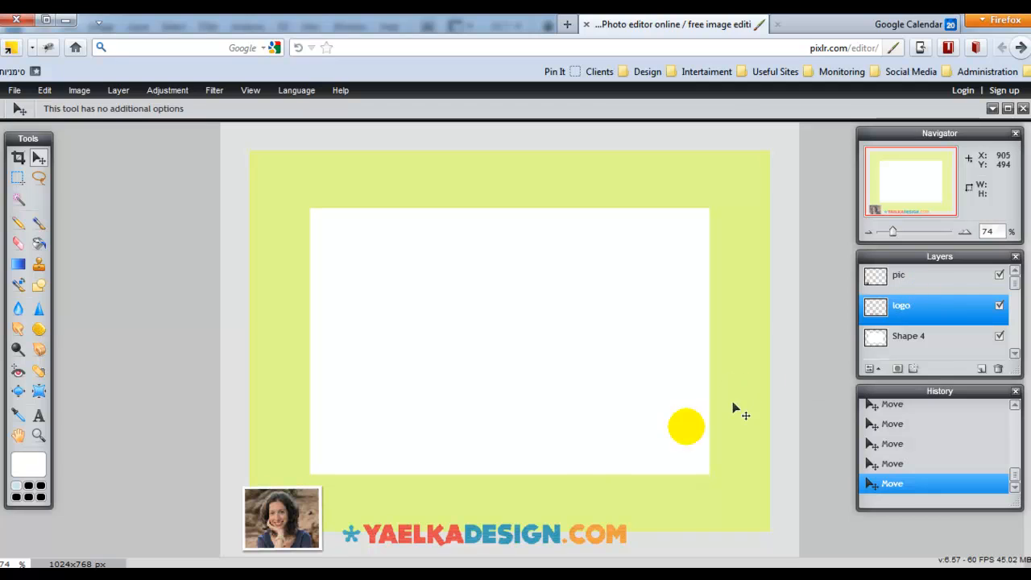
pyautogui.moveTo(456, 534); pyautogui.dragTo(446, 532)
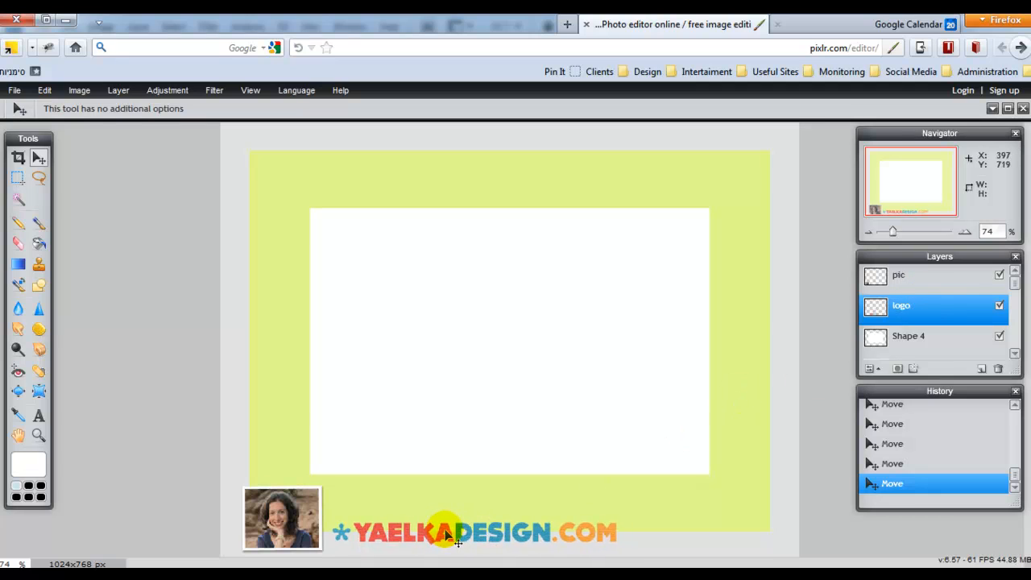
# - Rotate the portrait photo on the pic layer slightly counterclockwise with Free transform
pyautogui.click(915, 282)
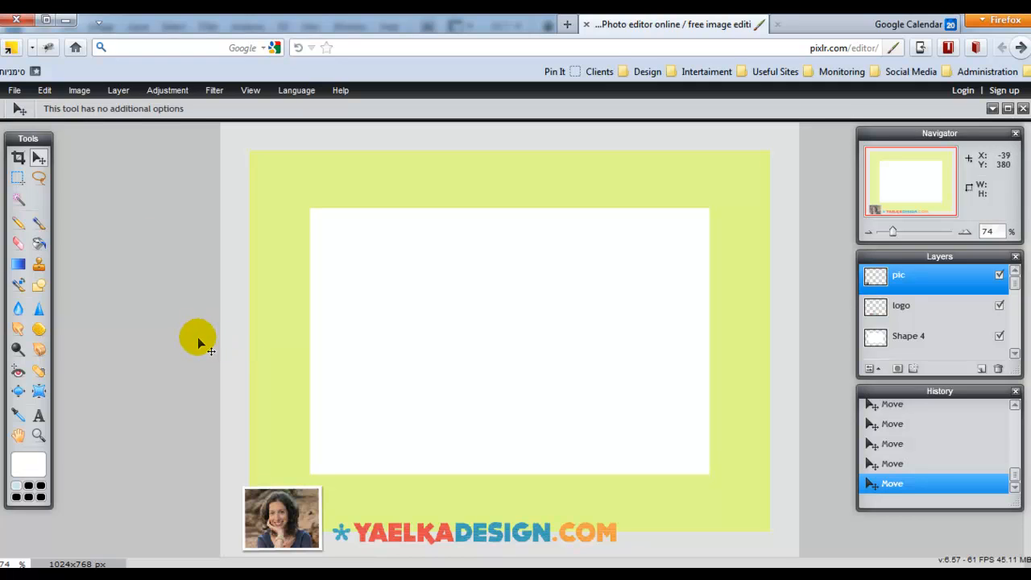
pyautogui.click(44, 91)
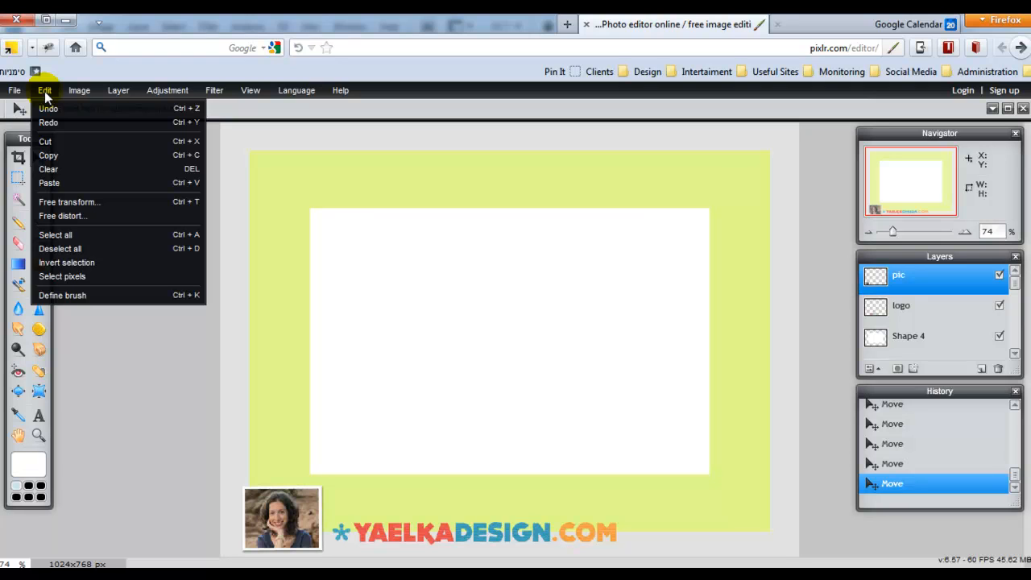
pyautogui.click(65, 202)
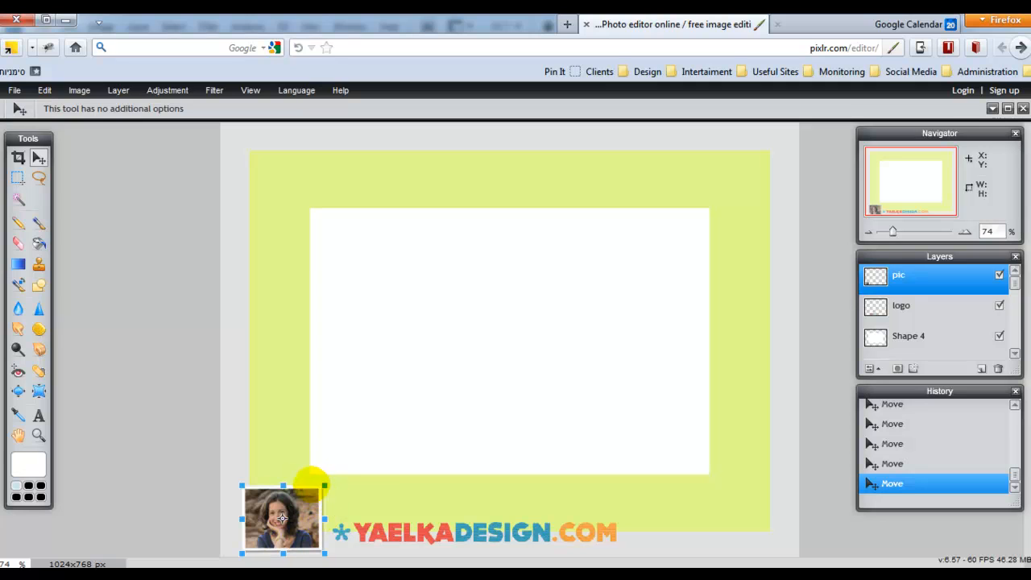
pyautogui.moveTo(336, 489); pyautogui.dragTo(333, 477)
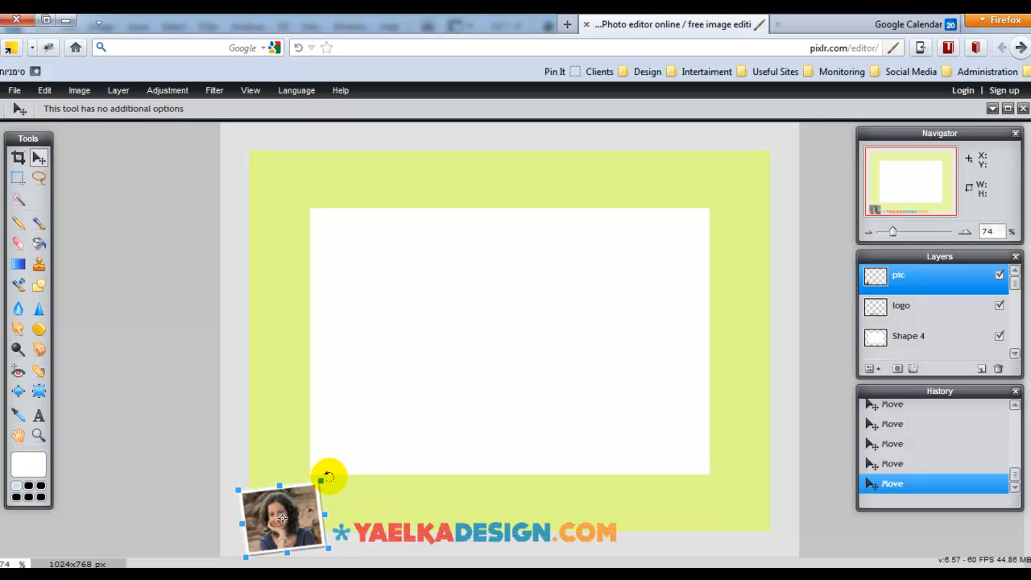
pyautogui.press('Return')
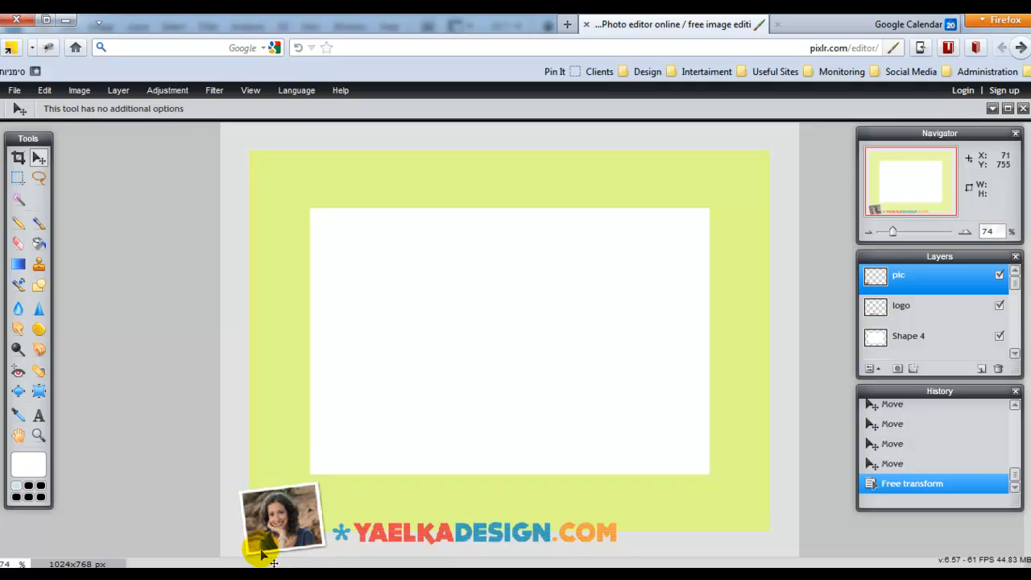
# - Add a drop shadow to the pic layer with opacity 27, distance 5 and size 5
pyautogui.click(934, 282)
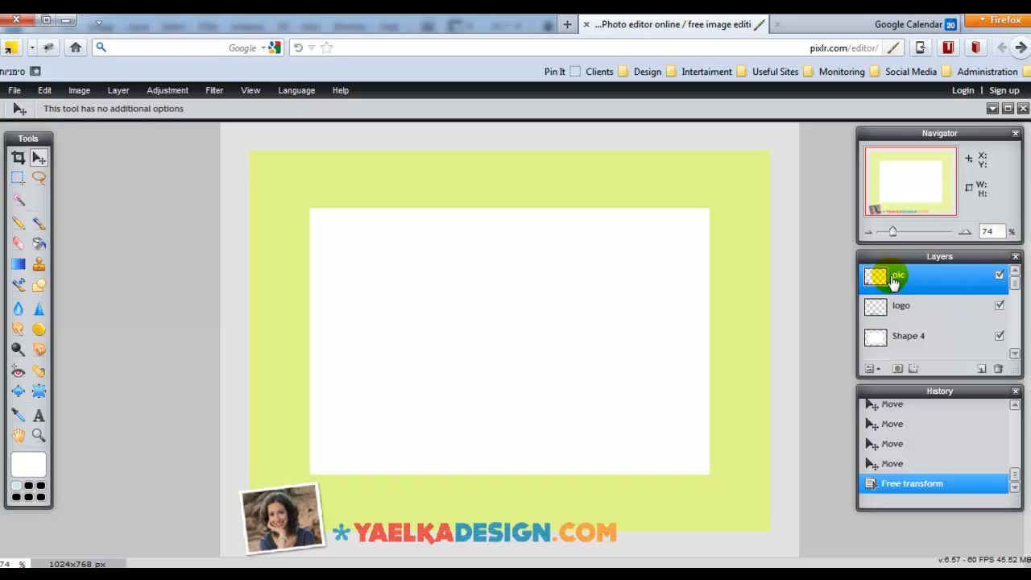
pyautogui.click(964, 282)
pyautogui.click(911, 368)
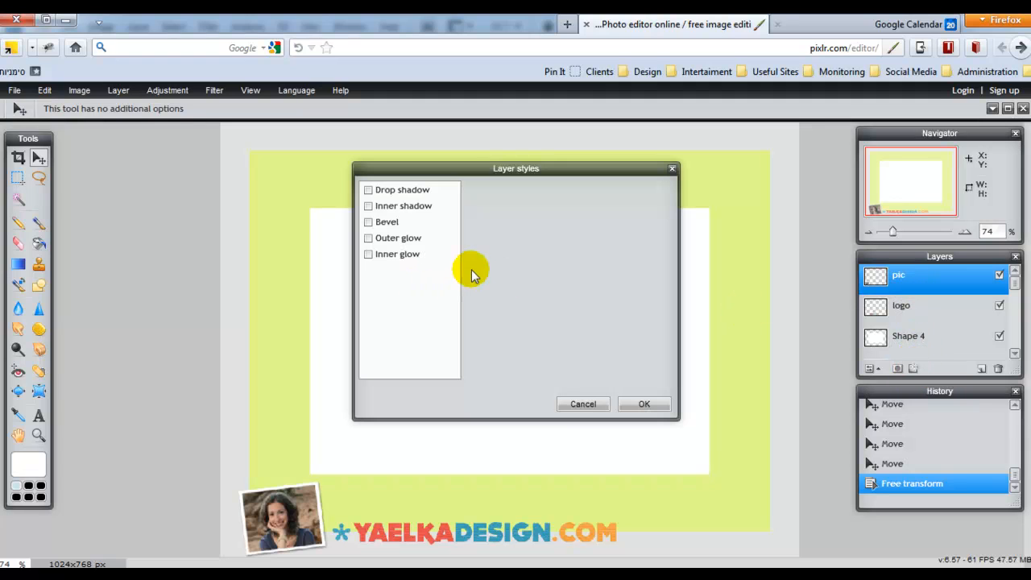
pyautogui.click(401, 191)
pyautogui.moveTo(607, 203); pyautogui.dragTo(555, 246)
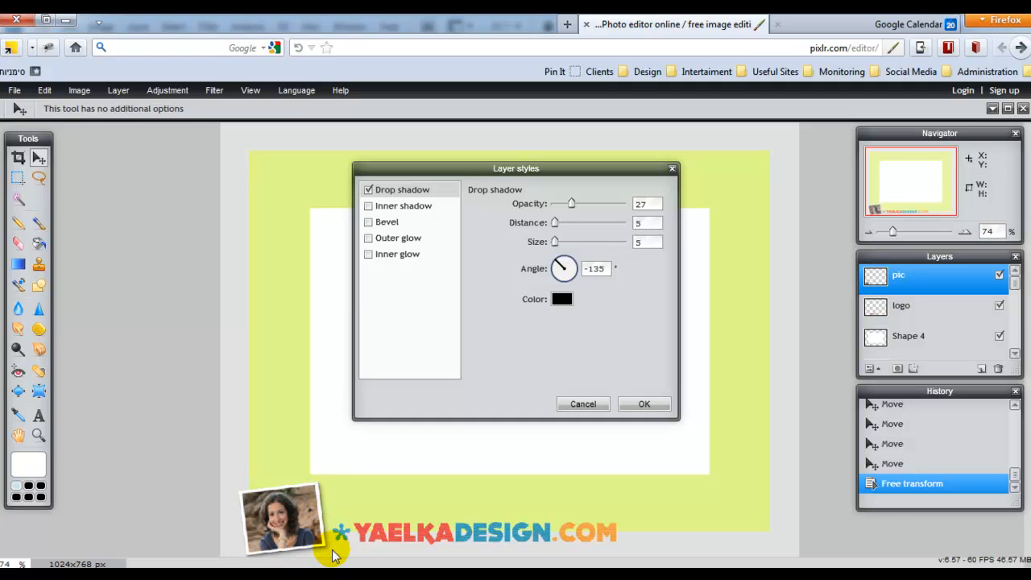
pyautogui.click(648, 405)
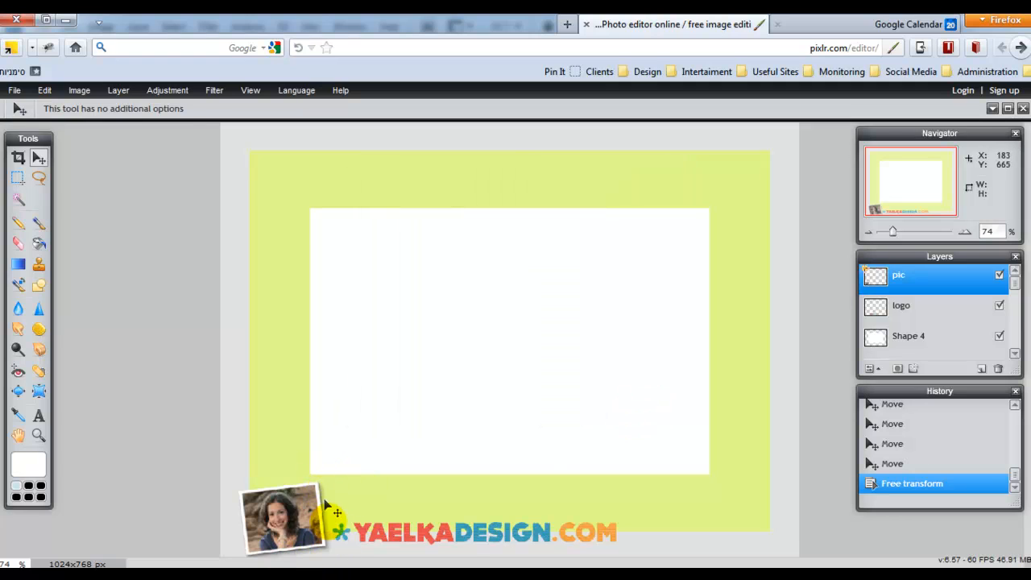
# - Add a subtler drop shadow to the logo layer with opacity 18, distance 4 and size 2
pyautogui.click(922, 307)
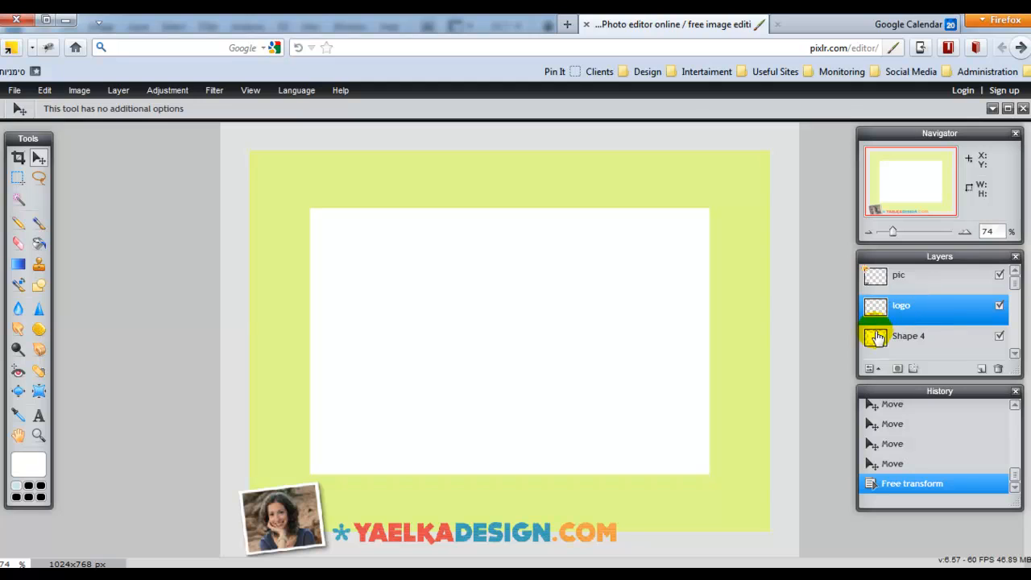
pyautogui.click(913, 369)
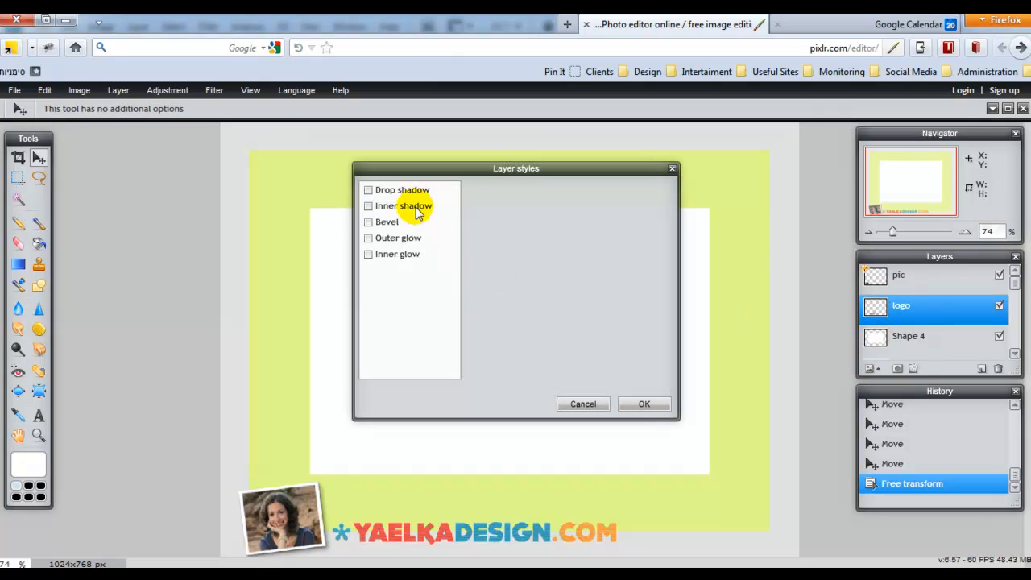
pyautogui.click(385, 190)
pyautogui.moveTo(606, 205); pyautogui.dragTo(551, 242)
pyautogui.moveTo(552, 202); pyautogui.dragTo(566, 208)
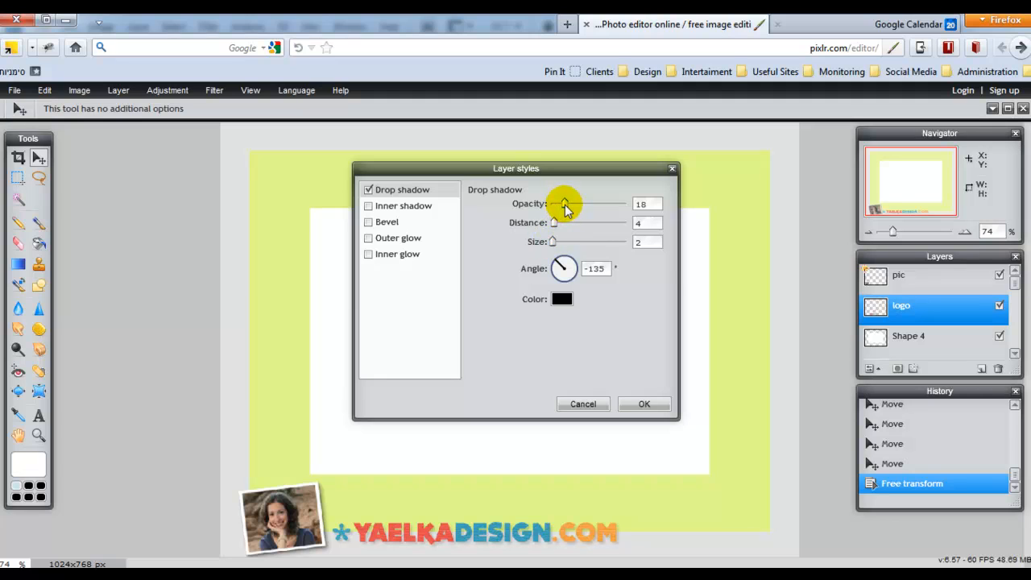
pyautogui.click(643, 405)
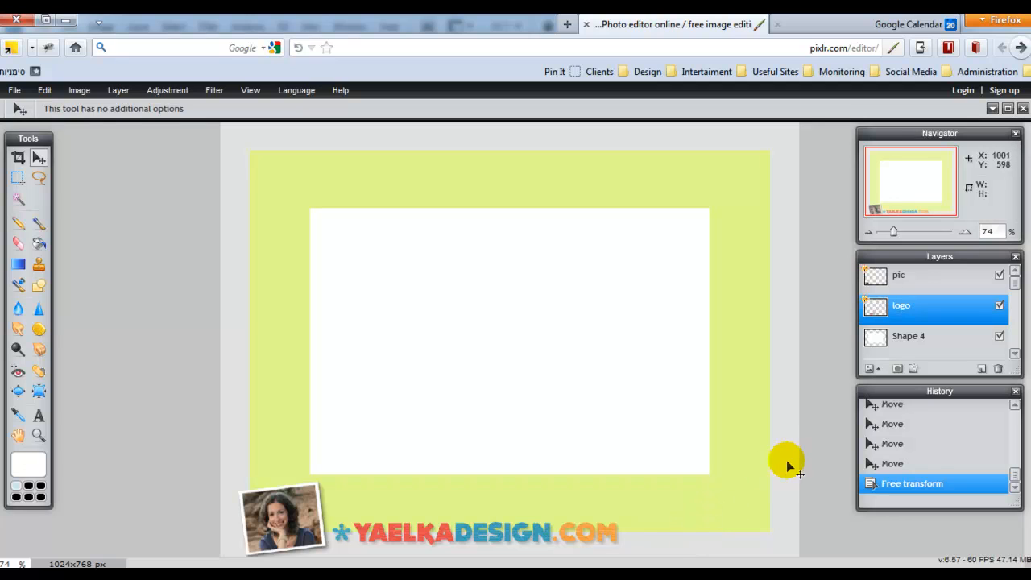
# - Hide the Shape 4 layer, keeping Shape 1 and Layer 1 visible
pyautogui.moveTo(1016, 283); pyautogui.dragTo(1013, 345)
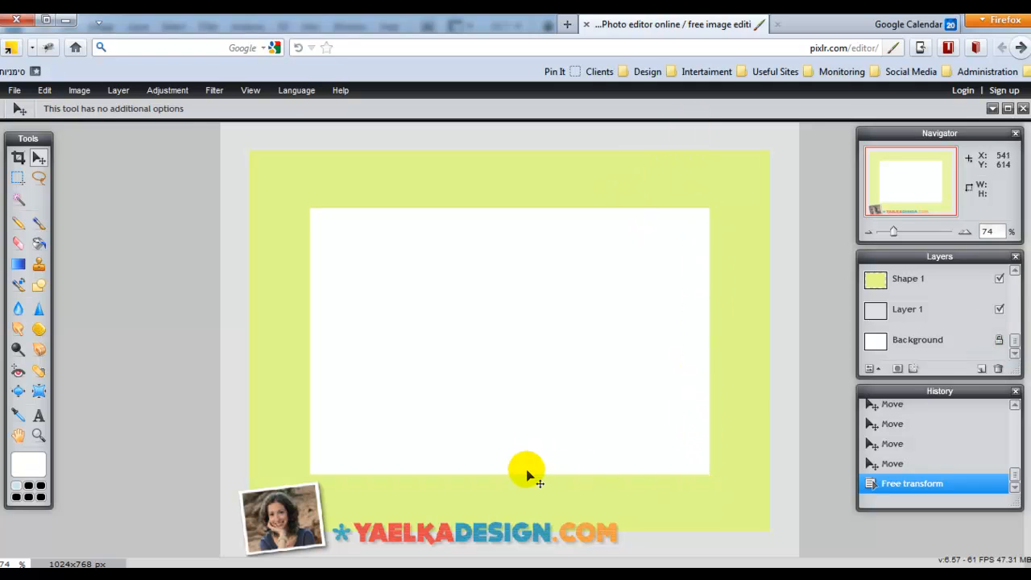
pyautogui.click(999, 280)
pyautogui.click(999, 309)
pyautogui.scroll(1, 1005, 326)
pyautogui.click(999, 274)
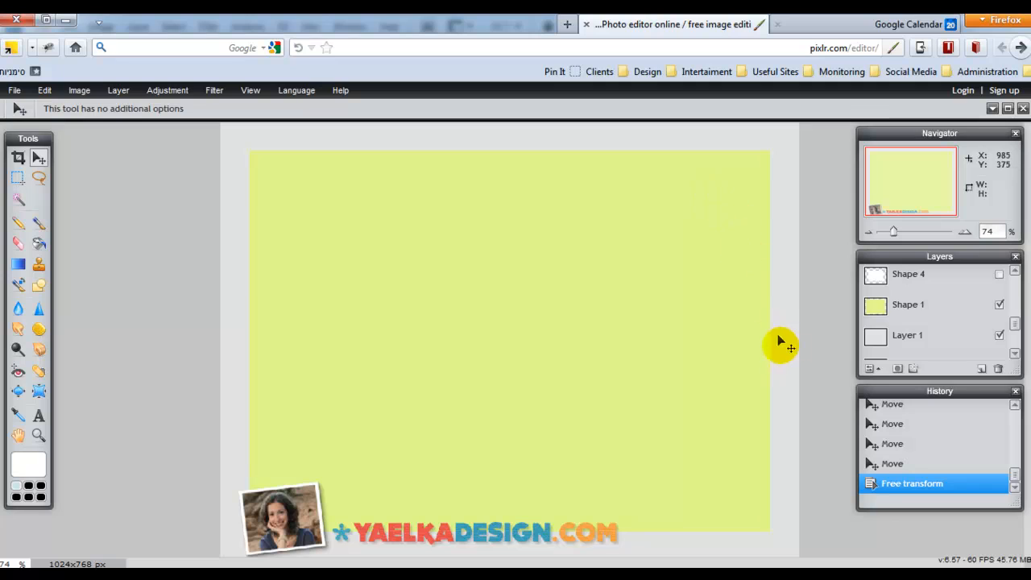
pyautogui.scroll(1, 819, 387)
pyautogui.scroll(-2, 818, 386)
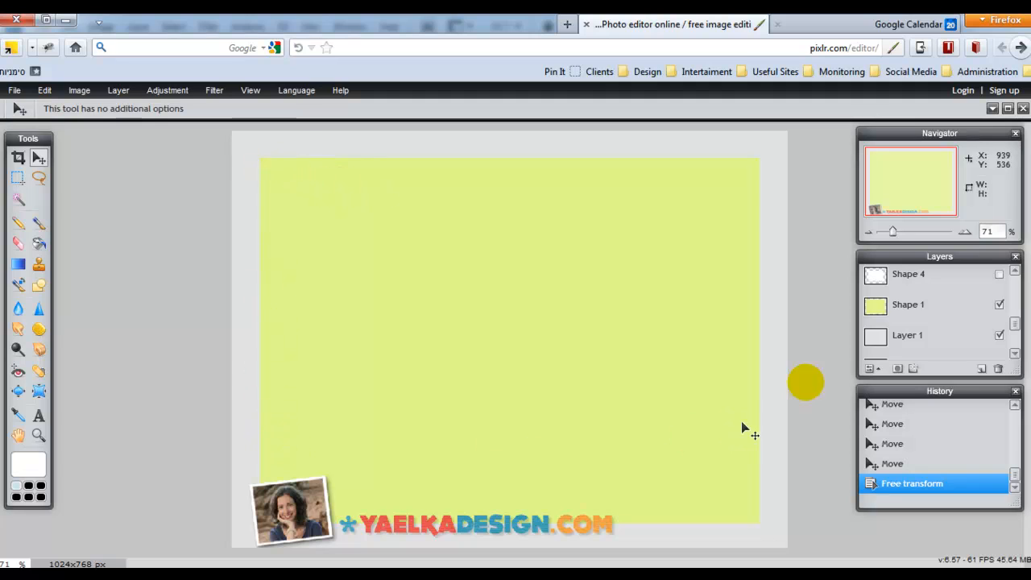
# - Select Layer 1 and switch its visibility off and on to check which area it covers, leaving it shown
pyautogui.click(999, 335)
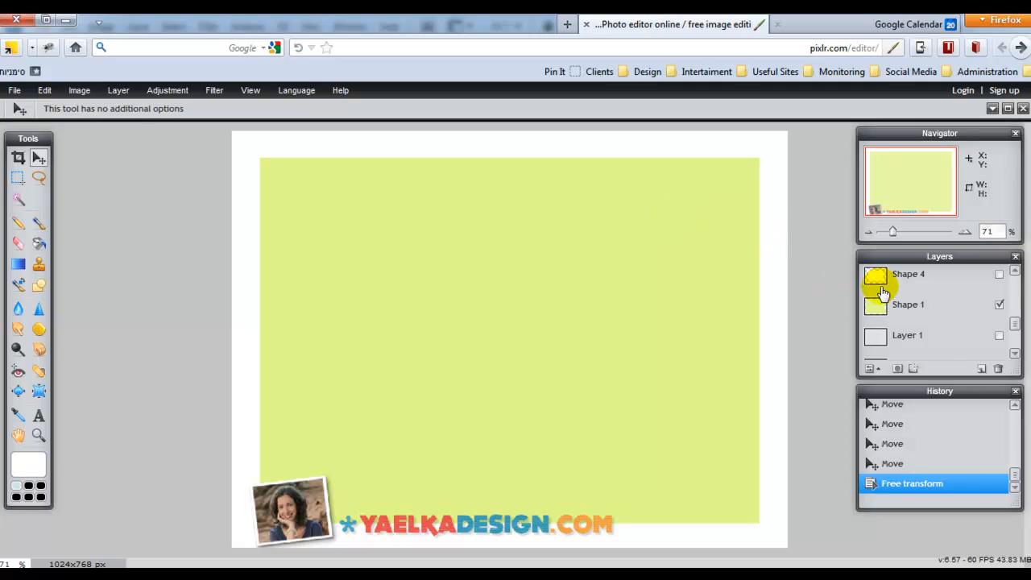
pyautogui.click(918, 341)
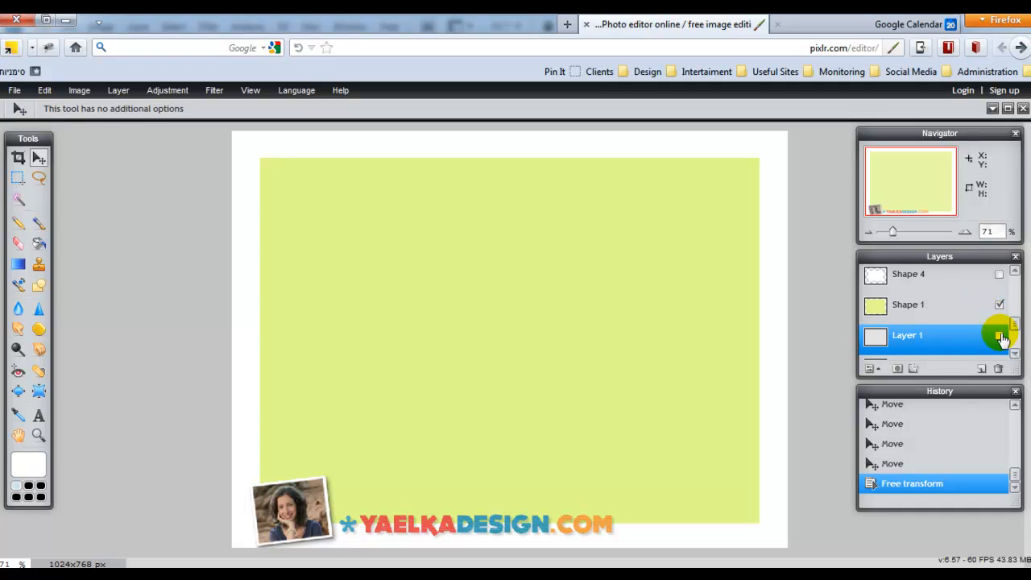
pyautogui.click(999, 336)
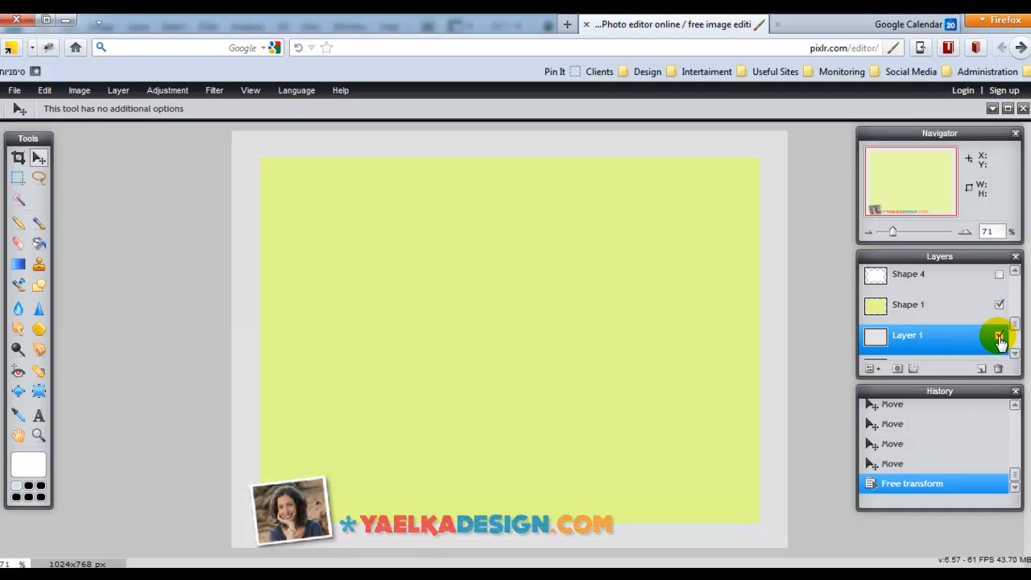
pyautogui.click(998, 336)
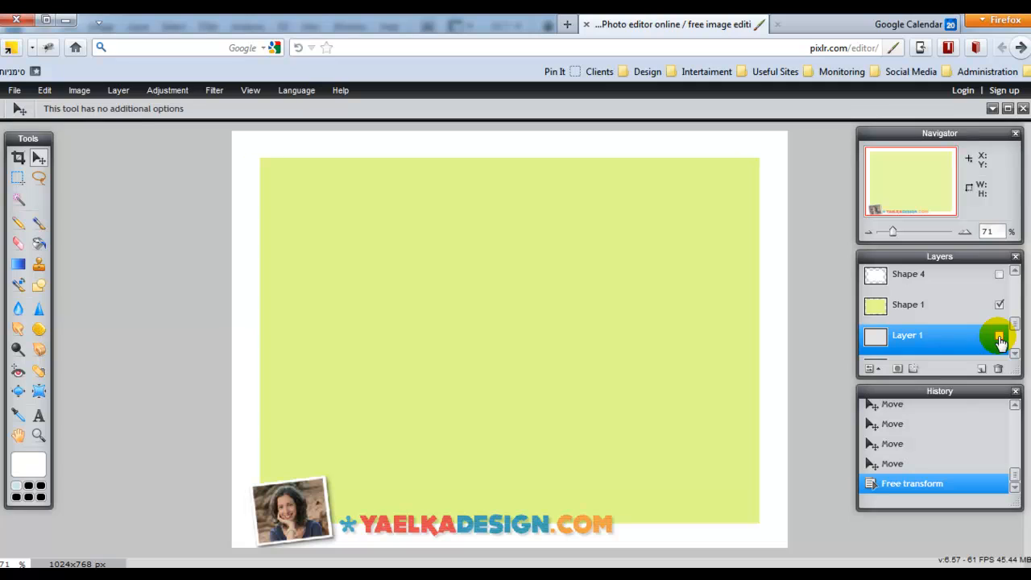
pyautogui.click(999, 335)
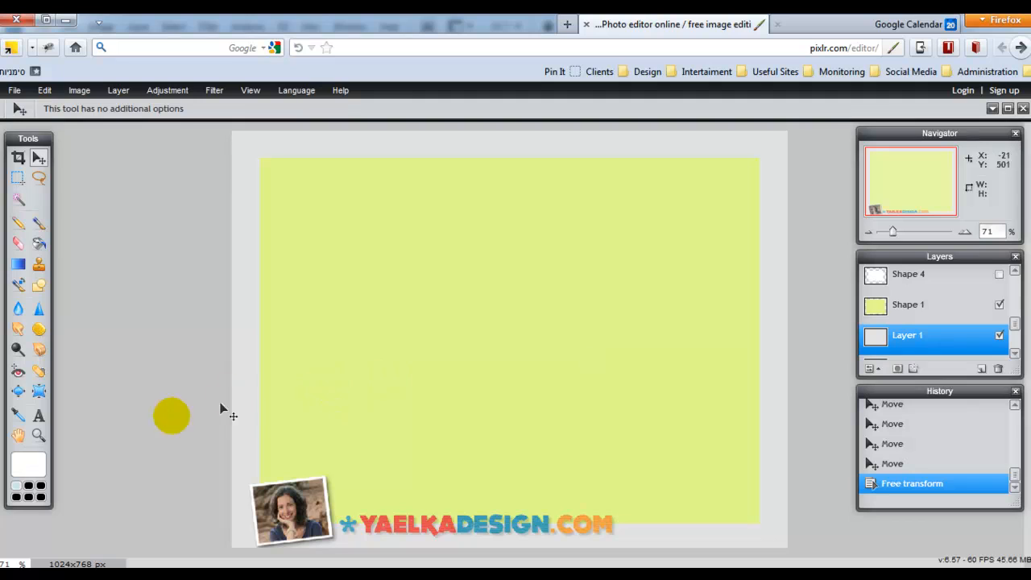
# - Sample the logo's blue, lighten it to daeef2 and fill Layer 1 with it
pyautogui.click(28, 469)
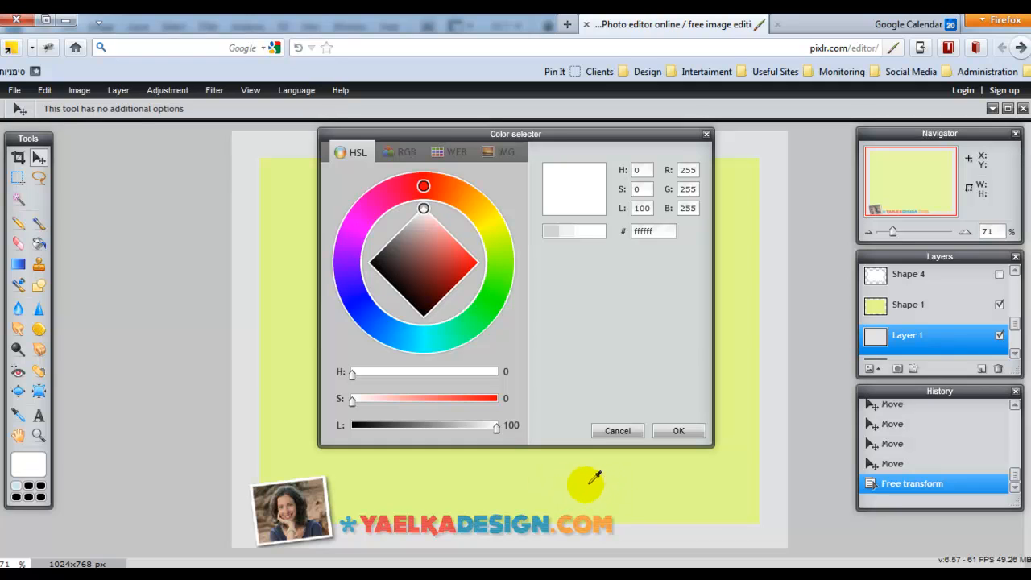
pyautogui.click(473, 511)
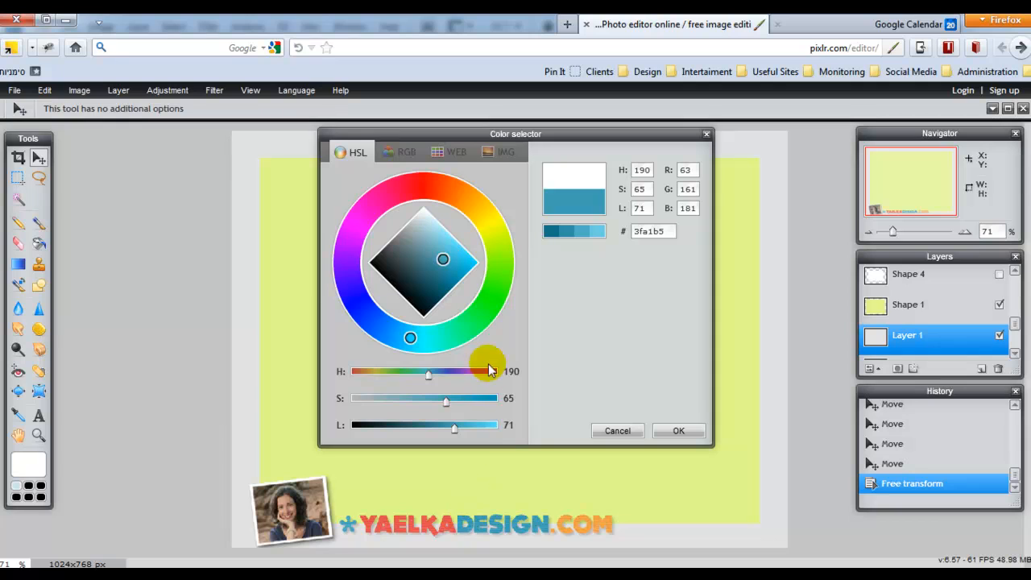
pyautogui.moveTo(442, 259); pyautogui.dragTo(427, 217)
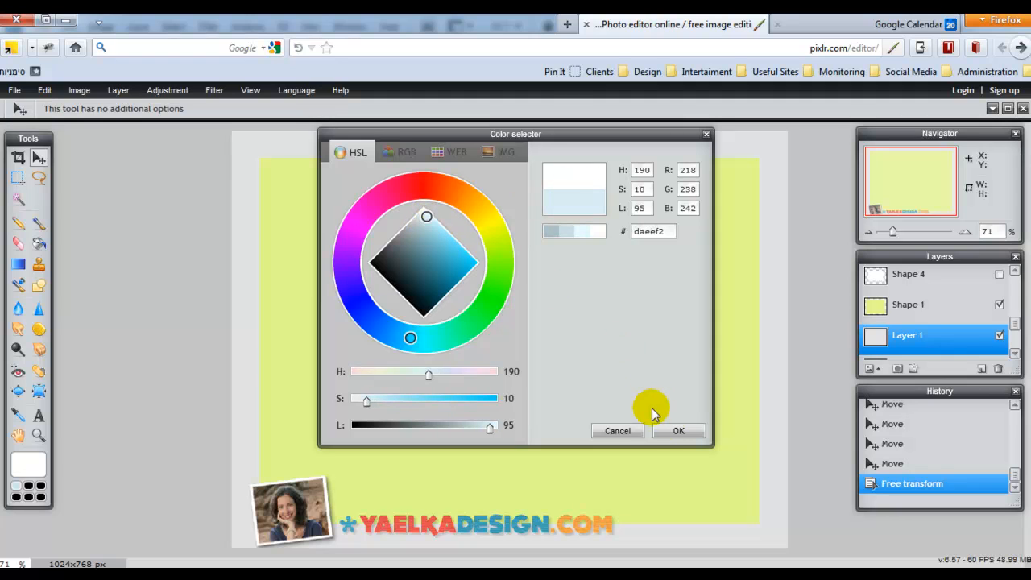
pyautogui.click(678, 431)
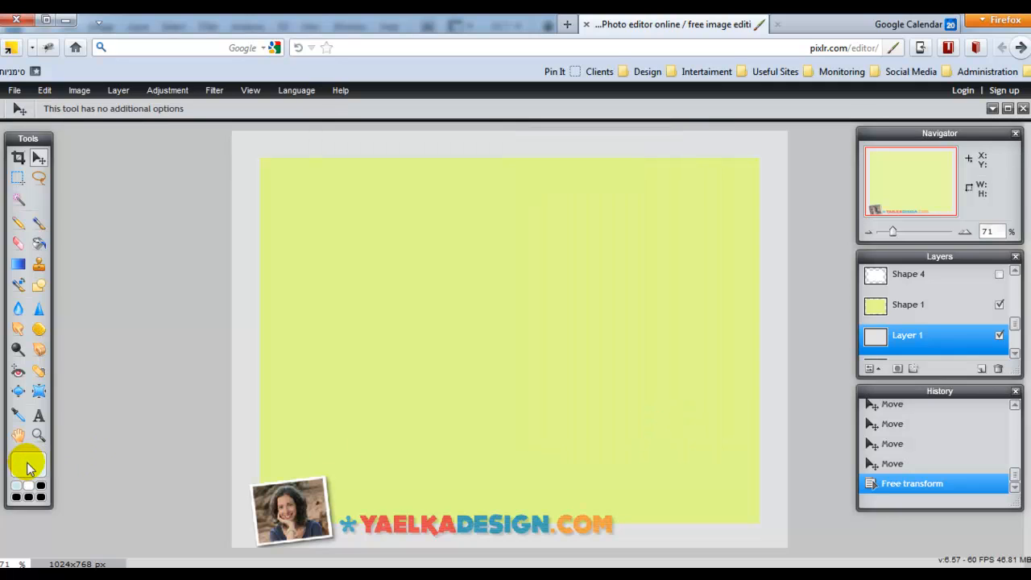
pyautogui.click(39, 244)
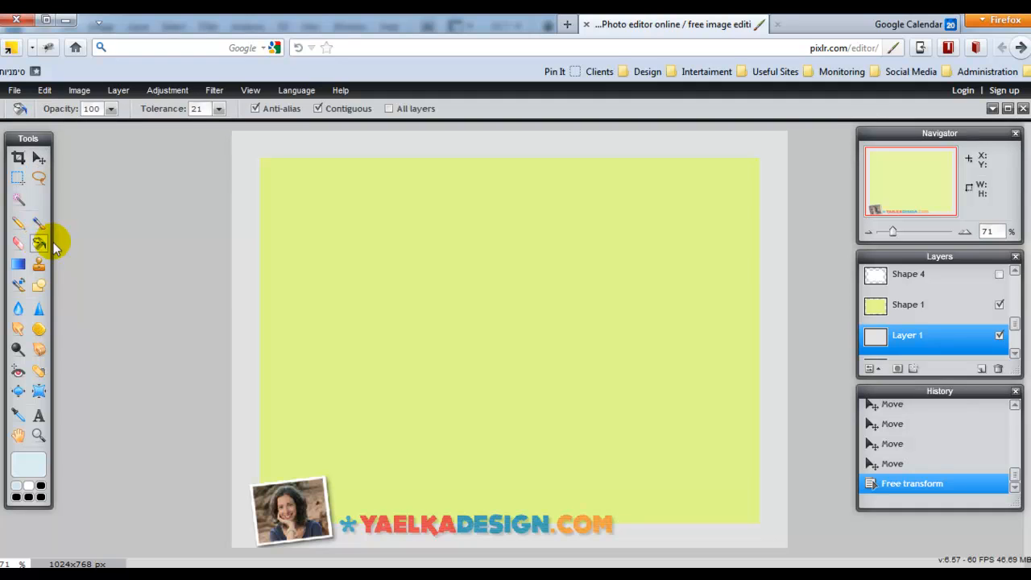
pyautogui.click(337, 139)
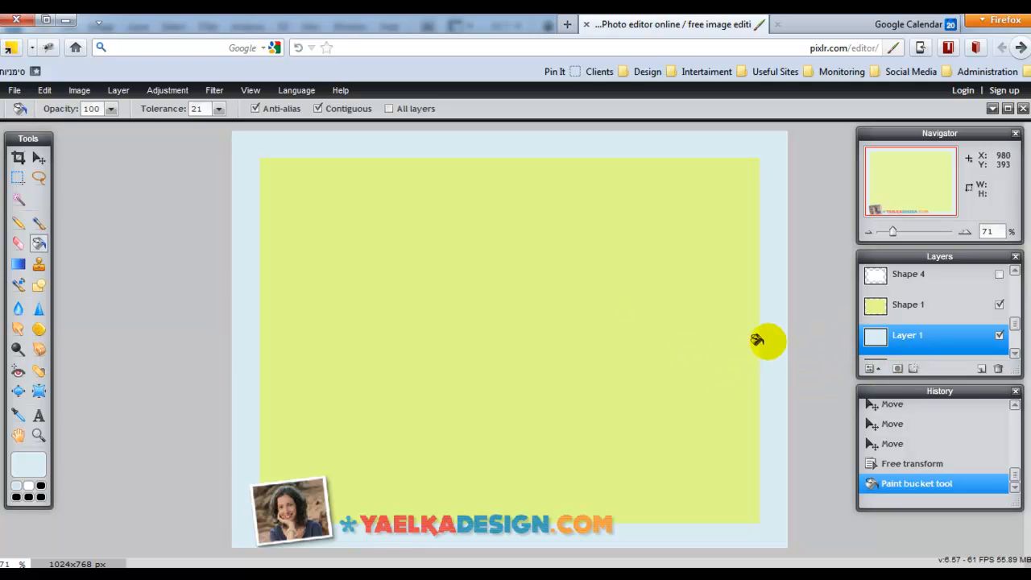
pyautogui.click(39, 158)
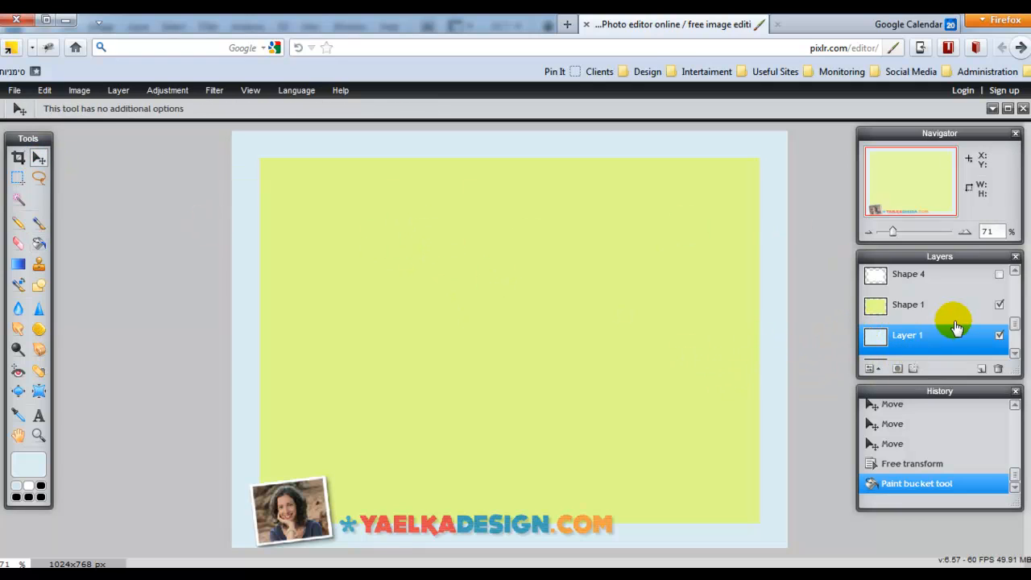
# - Fill the green rectangle on the Shape 1 layer with white using the Paint bucket tool
pyautogui.click(910, 308)
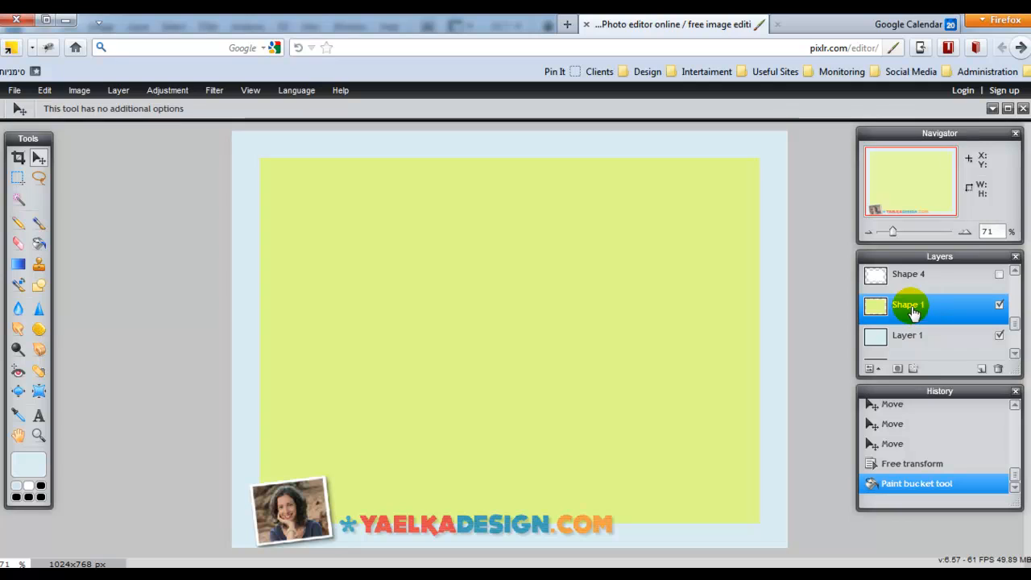
pyautogui.click(27, 490)
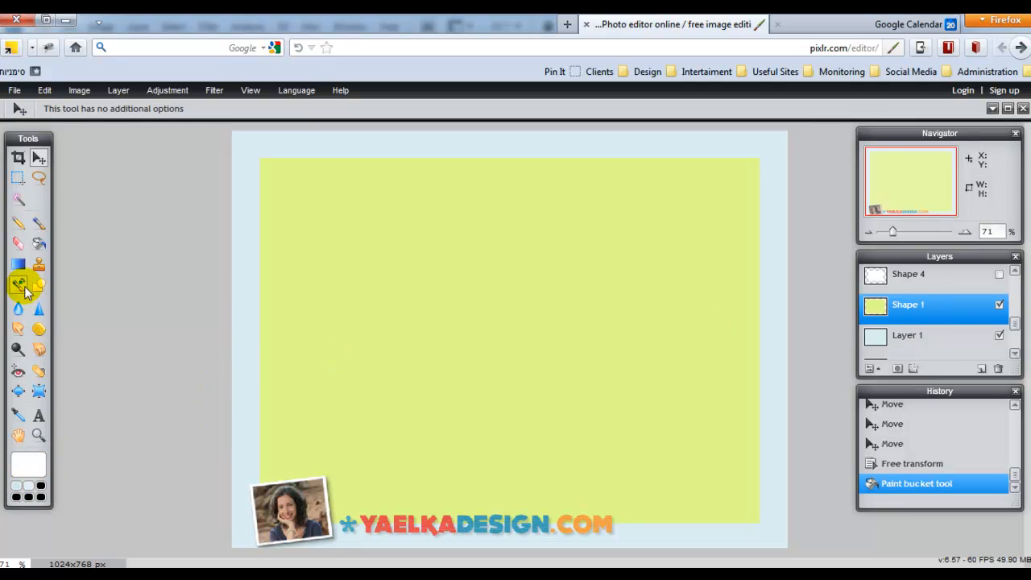
pyautogui.click(39, 243)
pyautogui.click(409, 293)
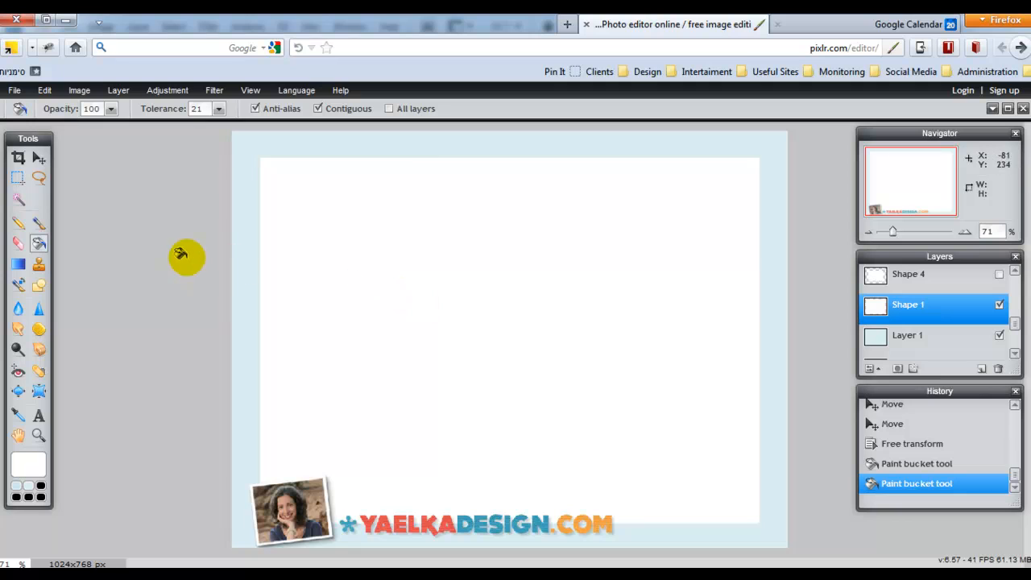
pyautogui.click(38, 158)
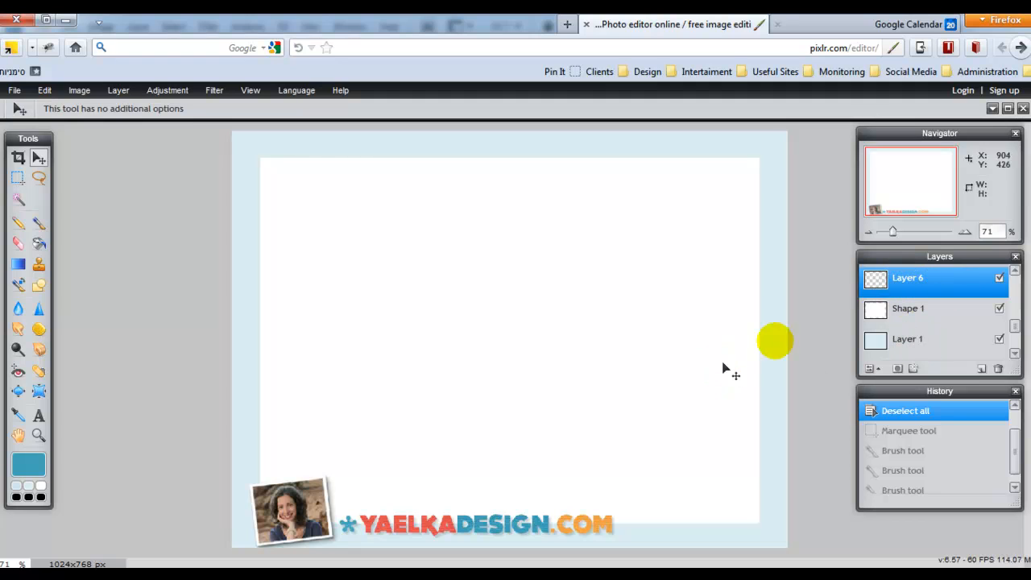
# - Rename Layer 6 as border and draw on it a white-filled rectangle with a blue border of size 6 along the white shape's edges
pyautogui.doubleClick(900, 279)
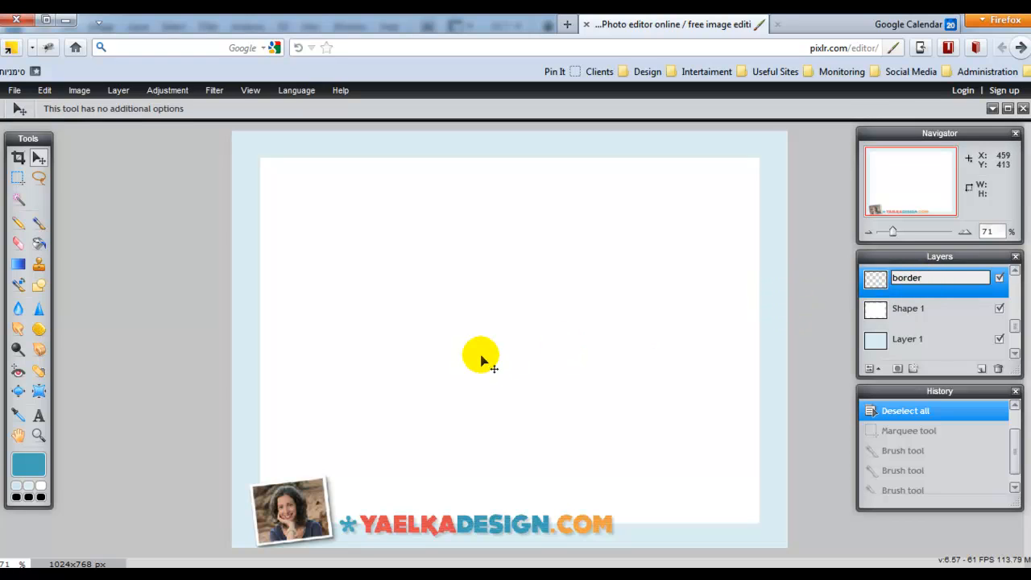
pyautogui.click(41, 285)
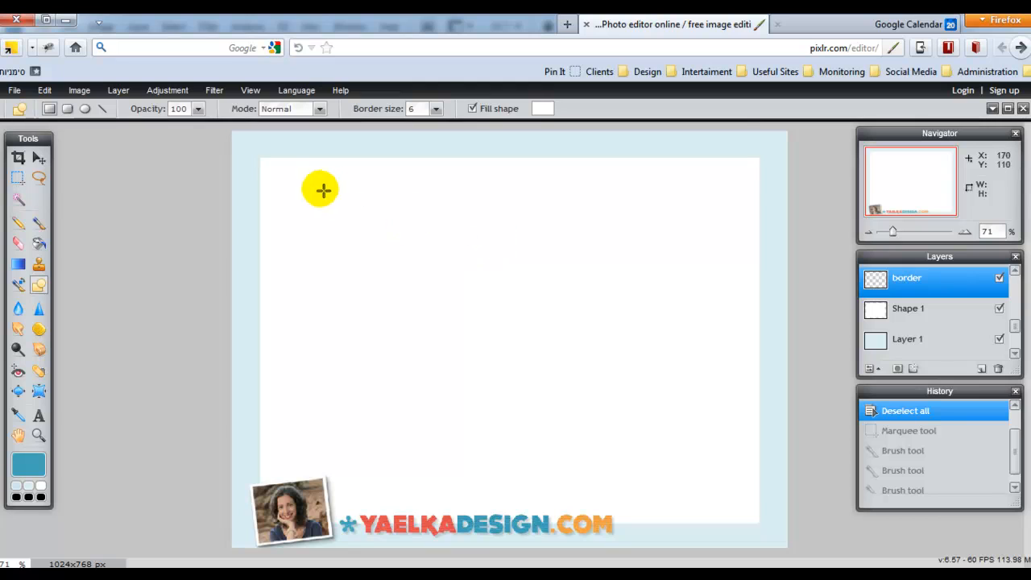
pyautogui.moveTo(260, 157)
pyautogui.mouseDown()
pyautogui.moveTo(442, 349)
pyautogui.moveTo(518, 405)
pyautogui.moveTo(759, 523)
pyautogui.mouseUp()
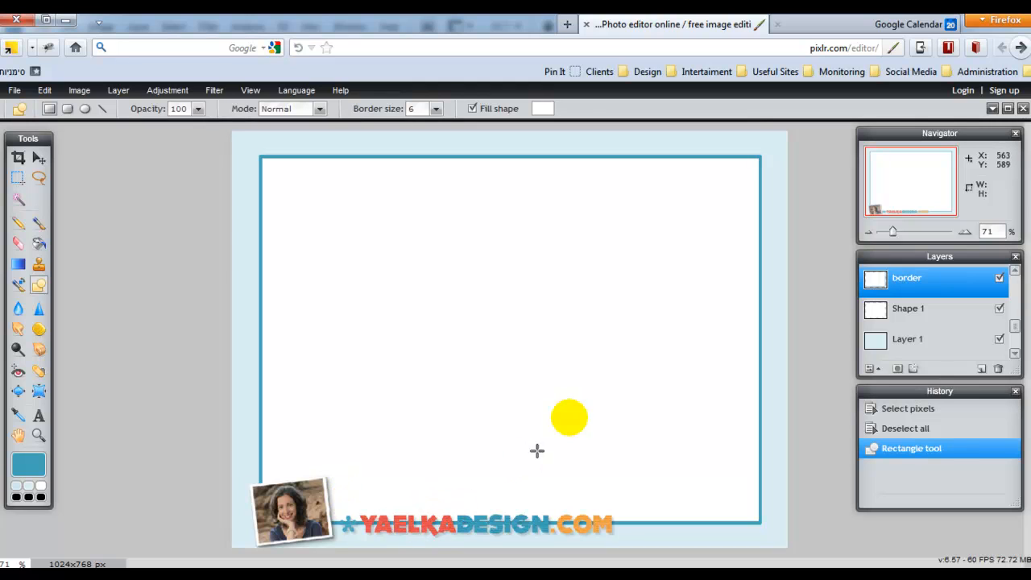
# - Erase the blue border line behind the logo text and just above the portrait photo with the size 50 Eraser
pyautogui.click(17, 242)
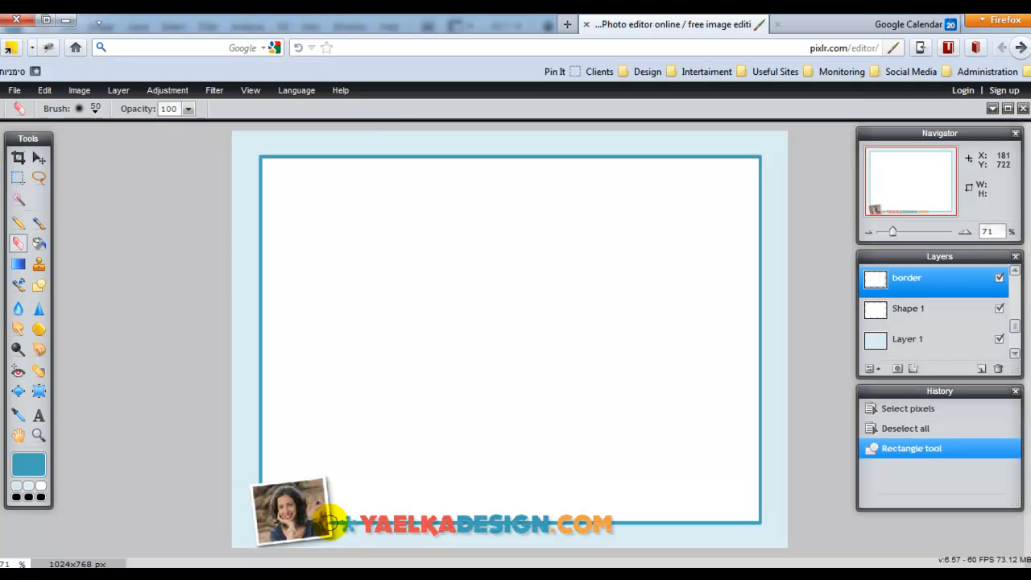
pyautogui.moveTo(330, 522)
pyautogui.mouseDown()
pyautogui.moveTo(391, 512)
pyautogui.moveTo(623, 523)
pyautogui.mouseUp()
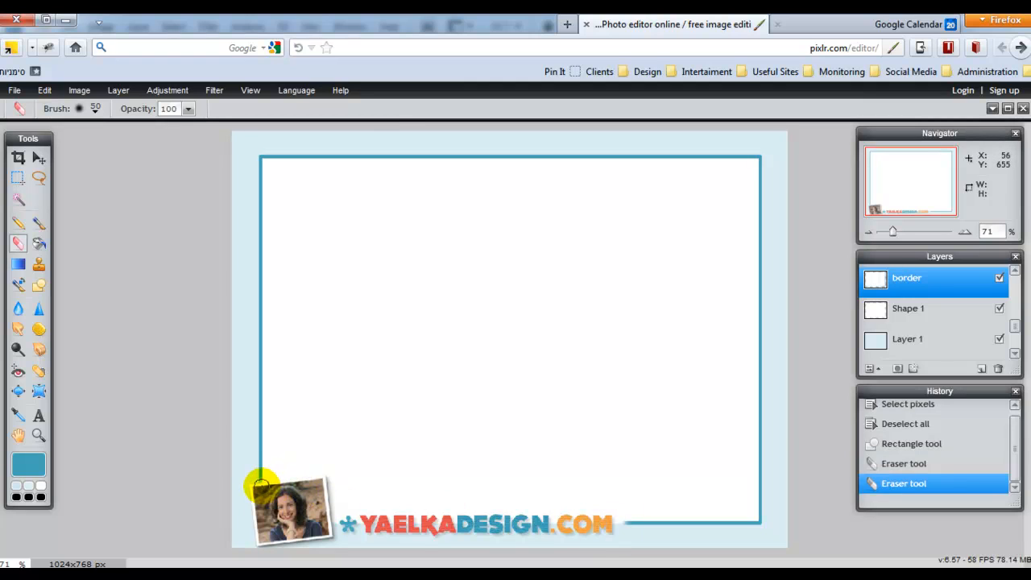
pyautogui.click(262, 475)
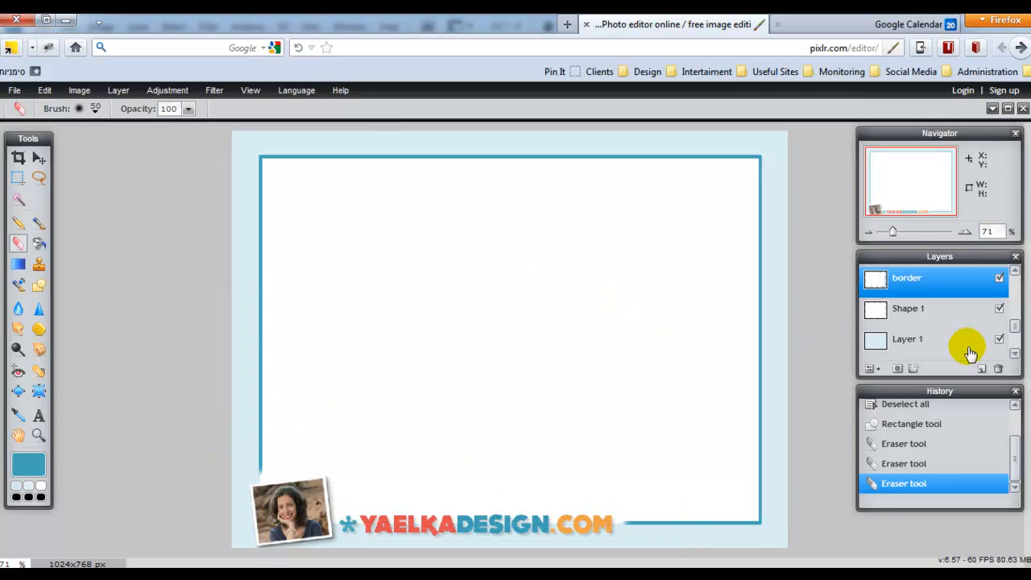
# - Hide Layer 1 so the light blue background is left out, and switch to the Move tool
pyautogui.click(999, 339)
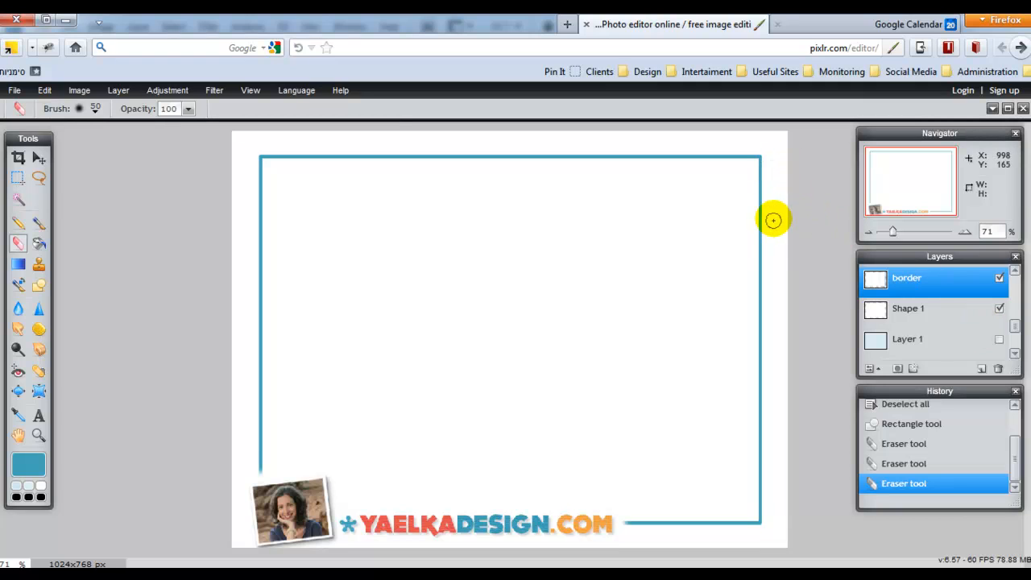
pyautogui.click(999, 339)
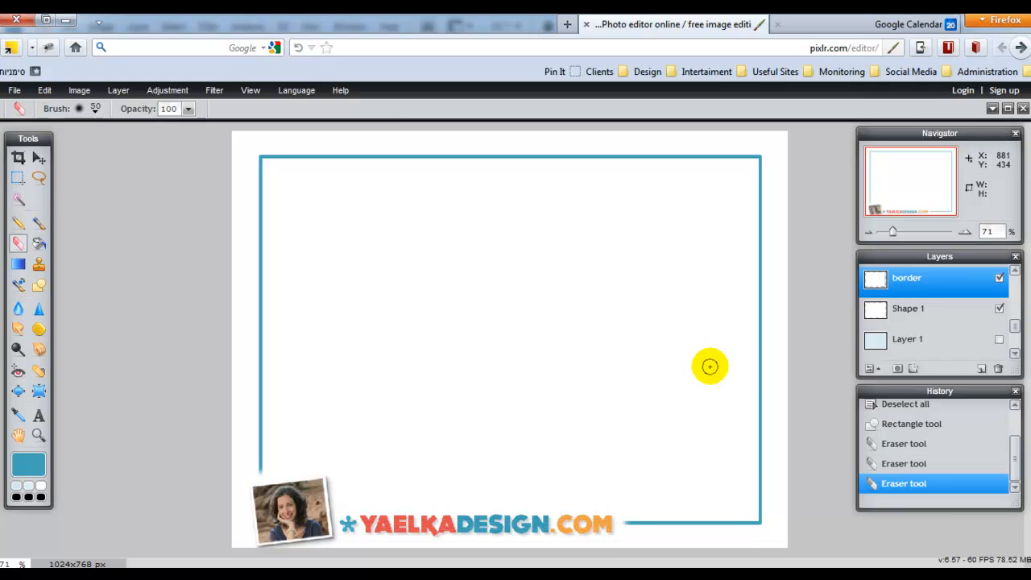
pyautogui.click(38, 158)
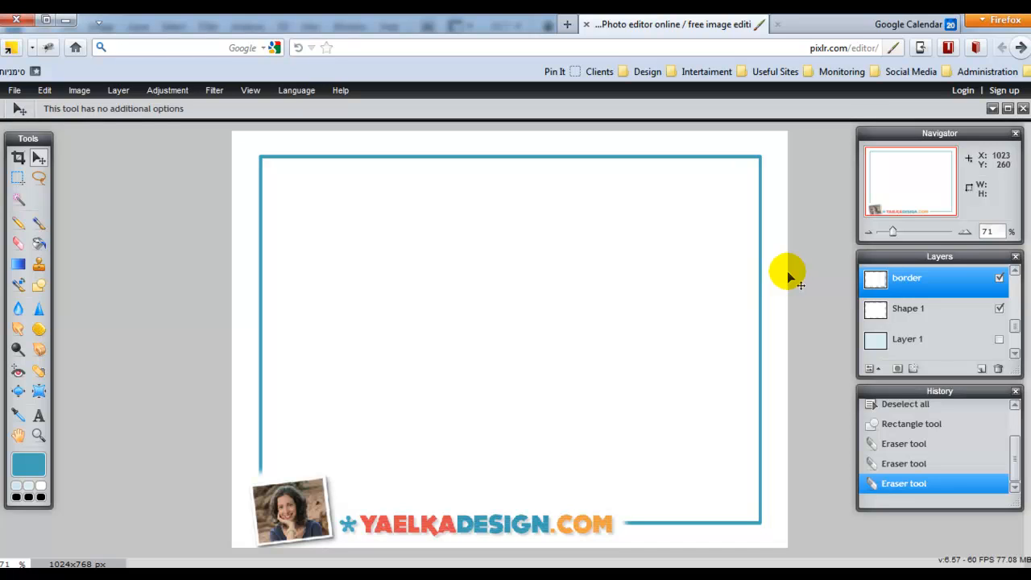
# - Save the image to the computer as a JPEG at quality 80, with the file name template-presentation1024x768-a
pyautogui.click(15, 91)
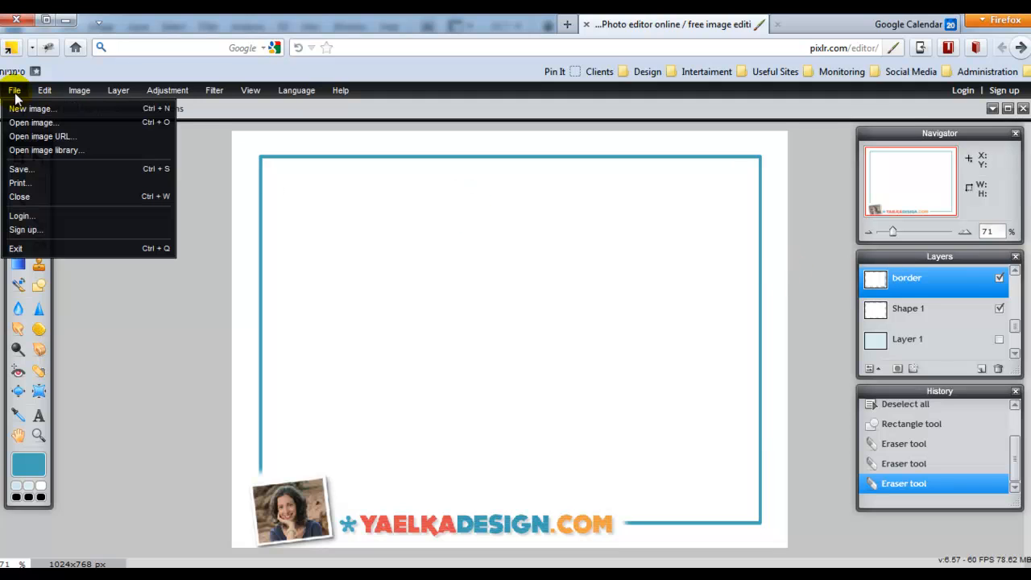
pyautogui.click(19, 169)
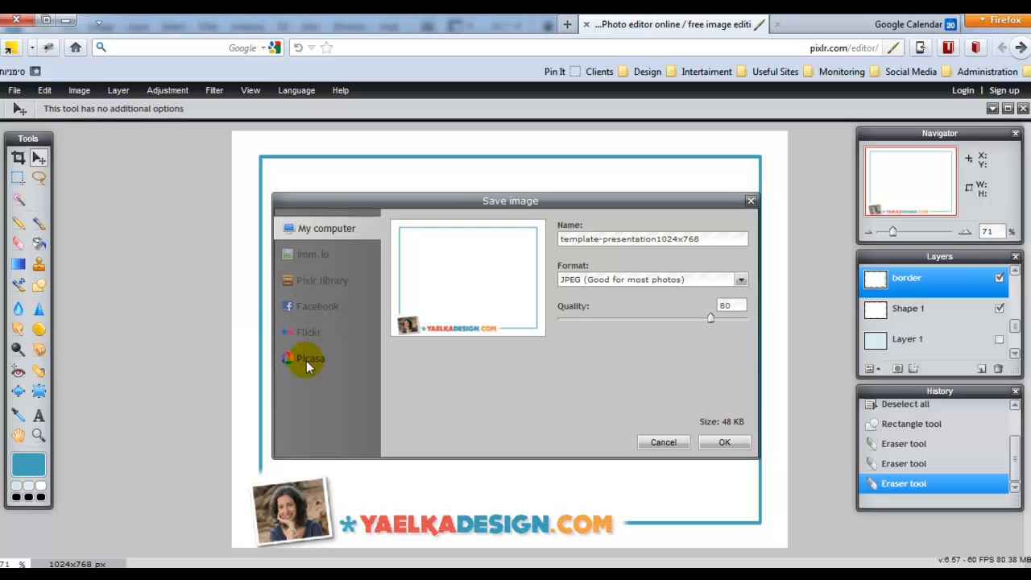
pyautogui.click(739, 279)
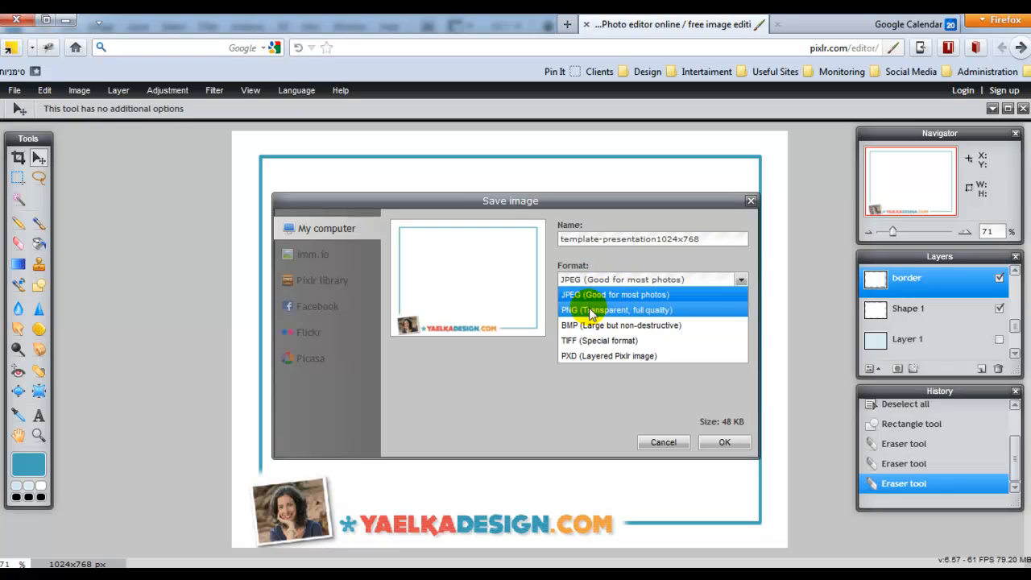
pyautogui.click(740, 280)
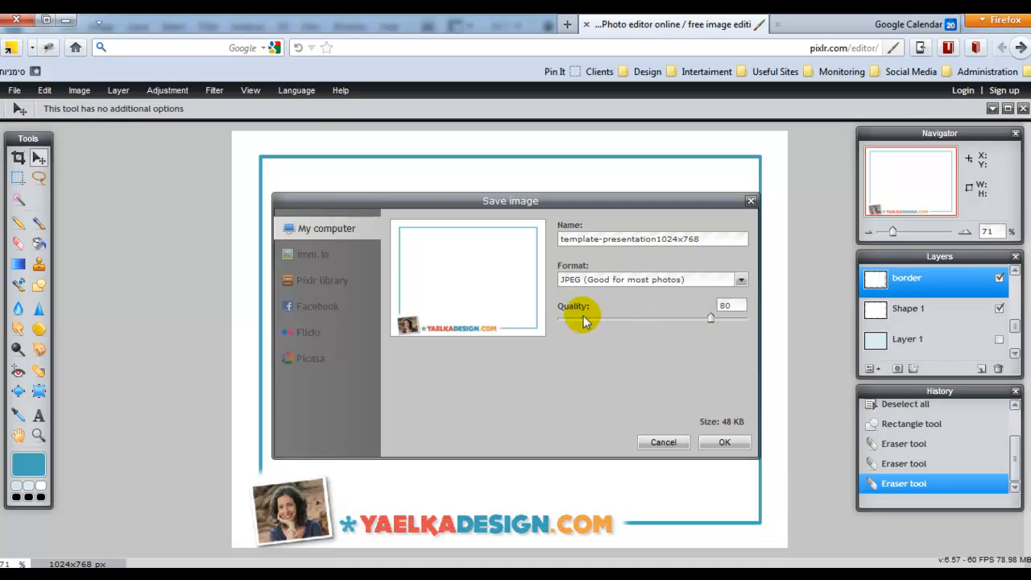
pyautogui.click(724, 444)
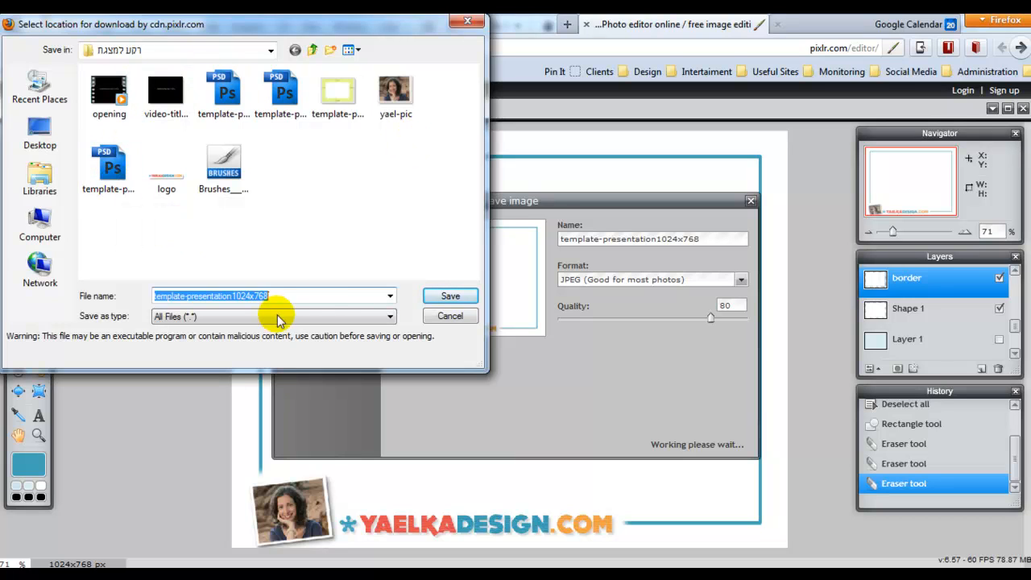
pyautogui.click(322, 298)
pyautogui.write('.jpg')
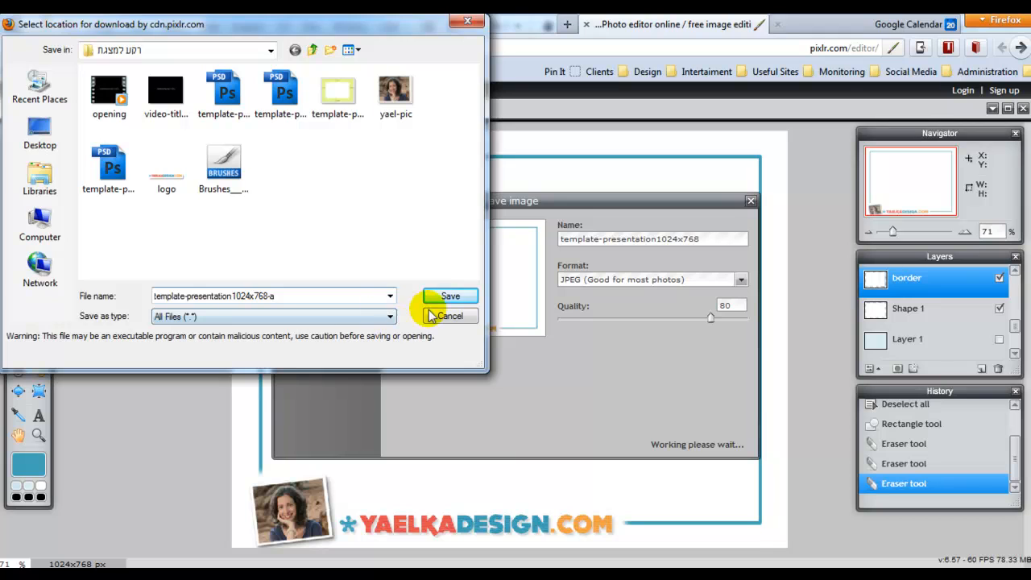
pyautogui.click(448, 296)
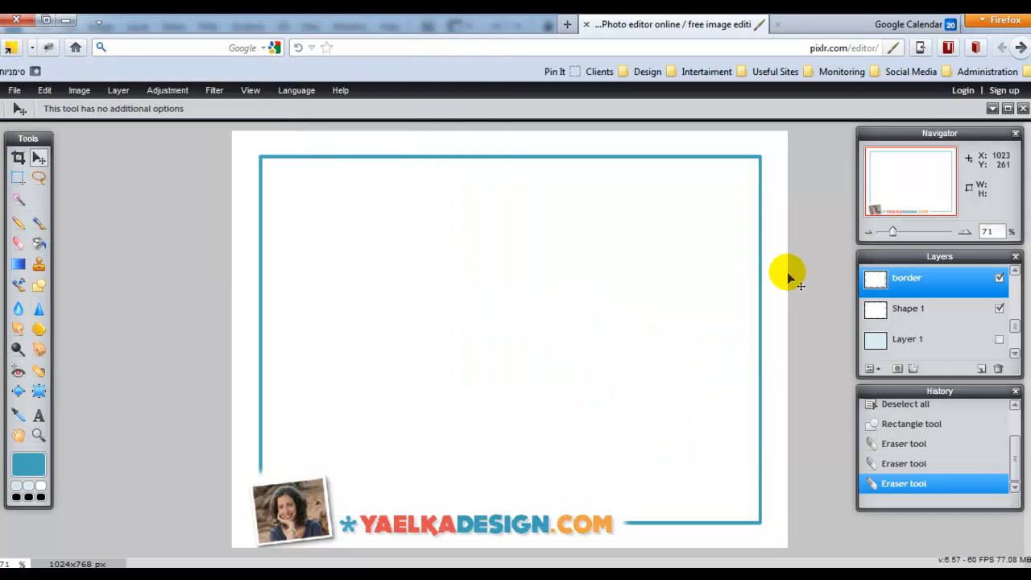